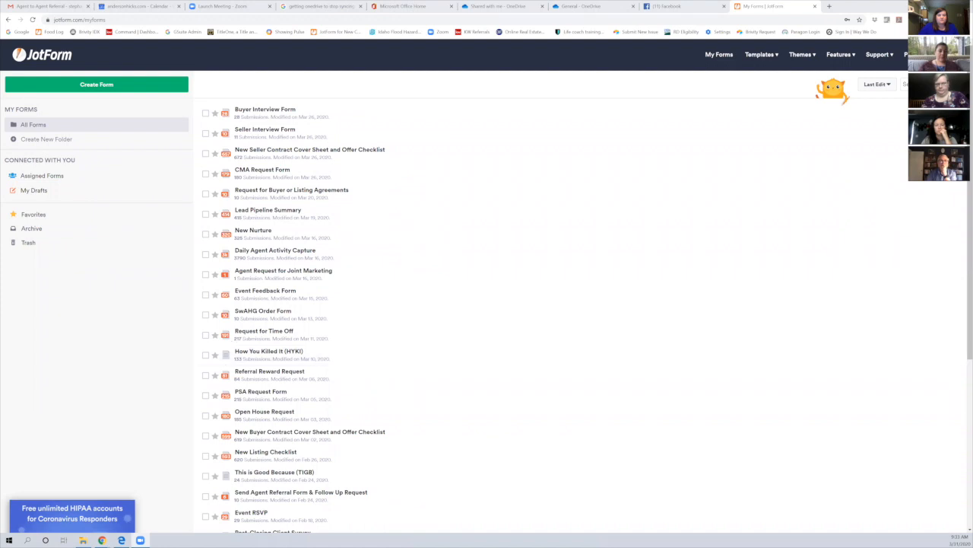
Create a new form through Import Form and choose Import PDF Form to reach the PDF converter
left_click(96, 83)
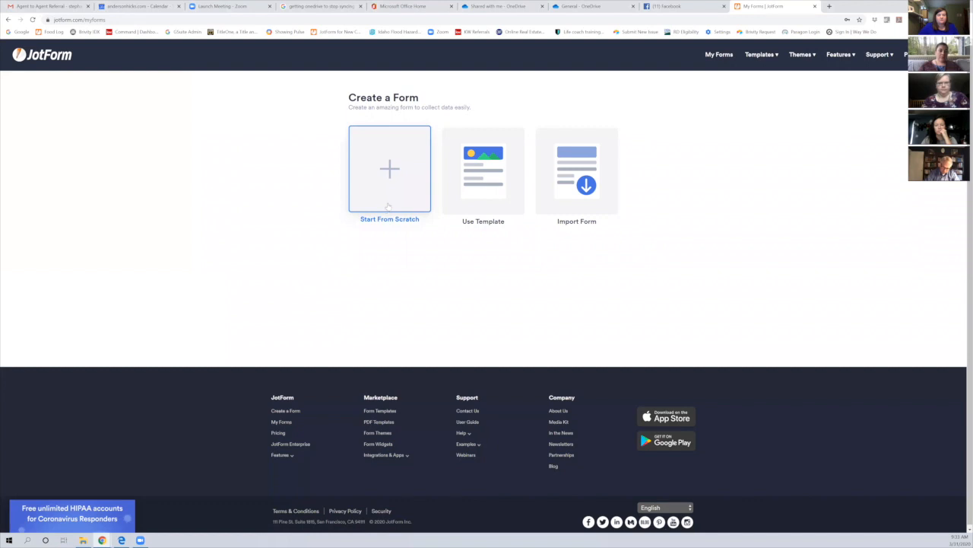
left_click(565, 190)
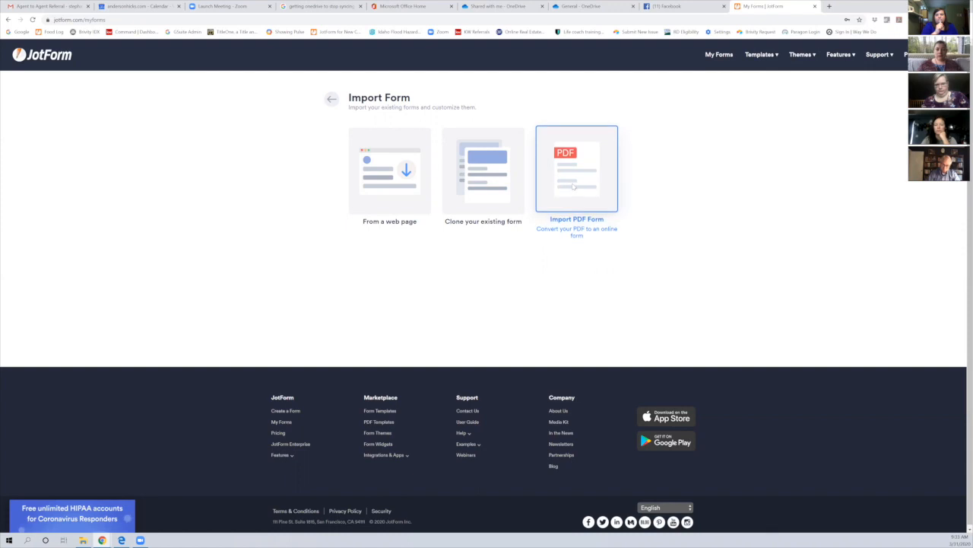
left_click(574, 186)
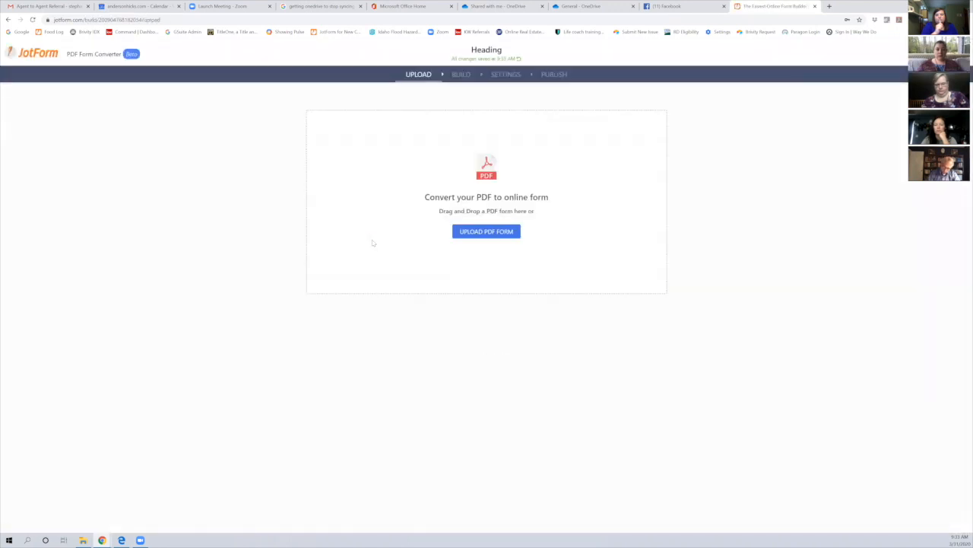
left_click(465, 232)
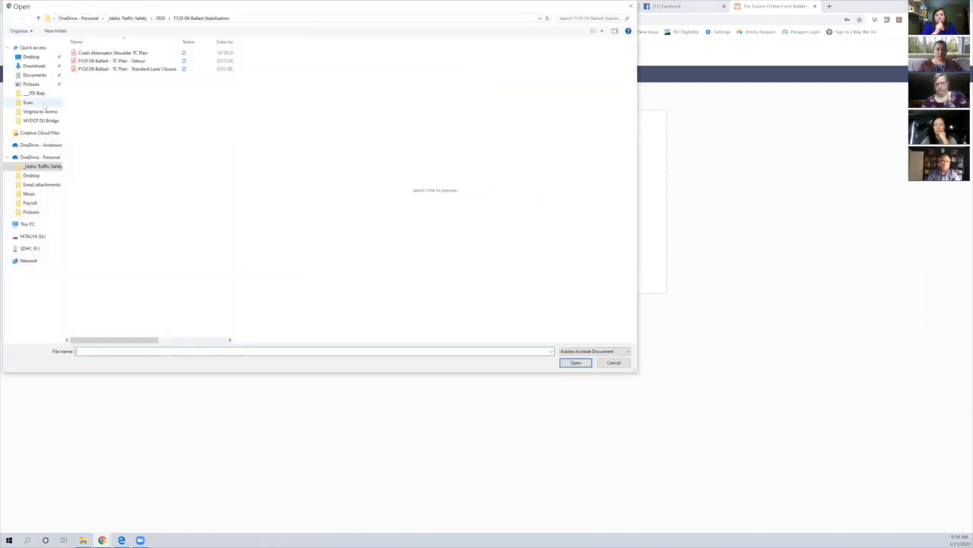
left_click(39, 144)
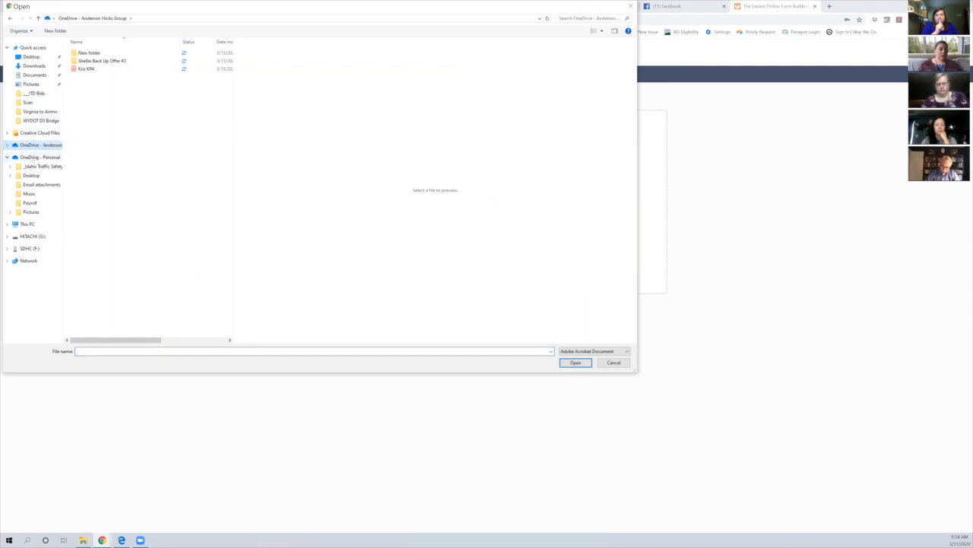
left_click(35, 158)
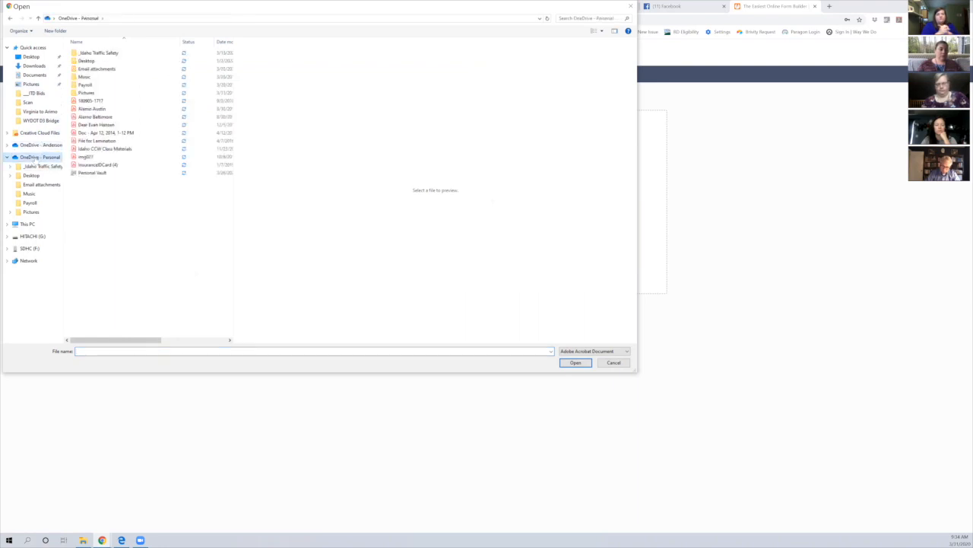
left_click(35, 145)
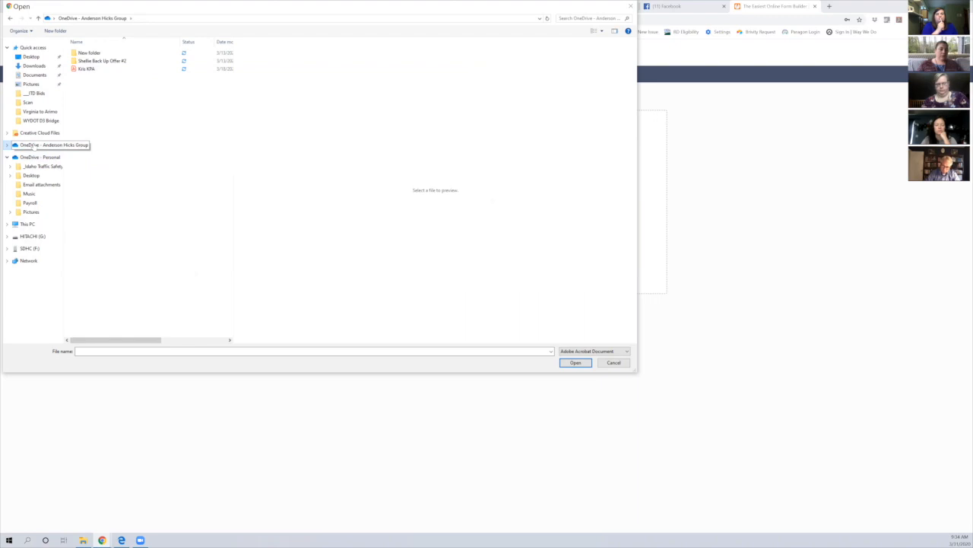
double_click(89, 54)
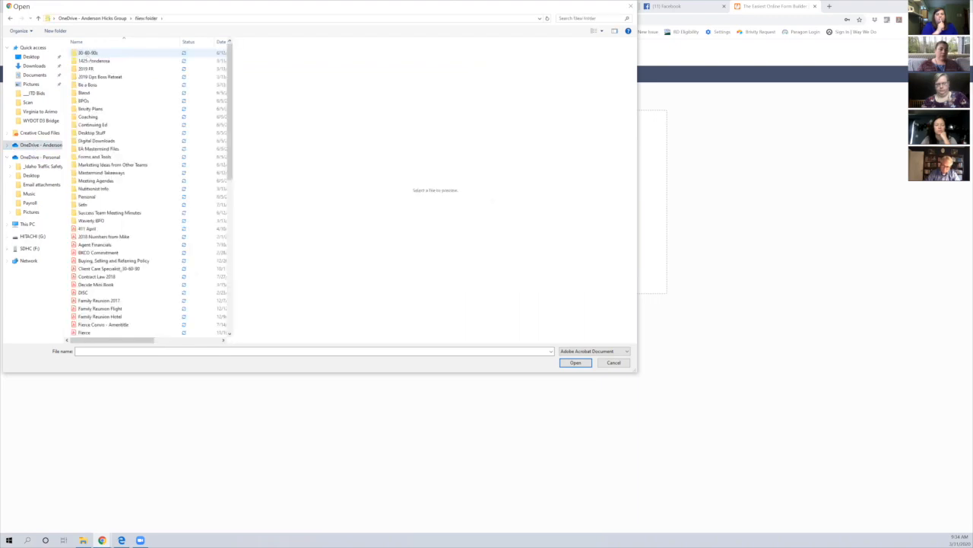
scroll(131, 169, "down", 5)
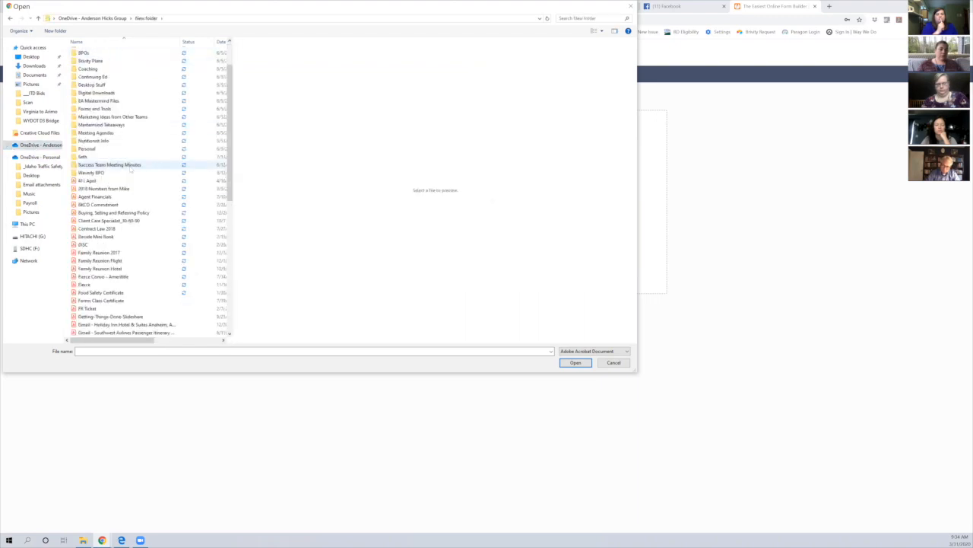
scroll(131, 173, "down", 3)
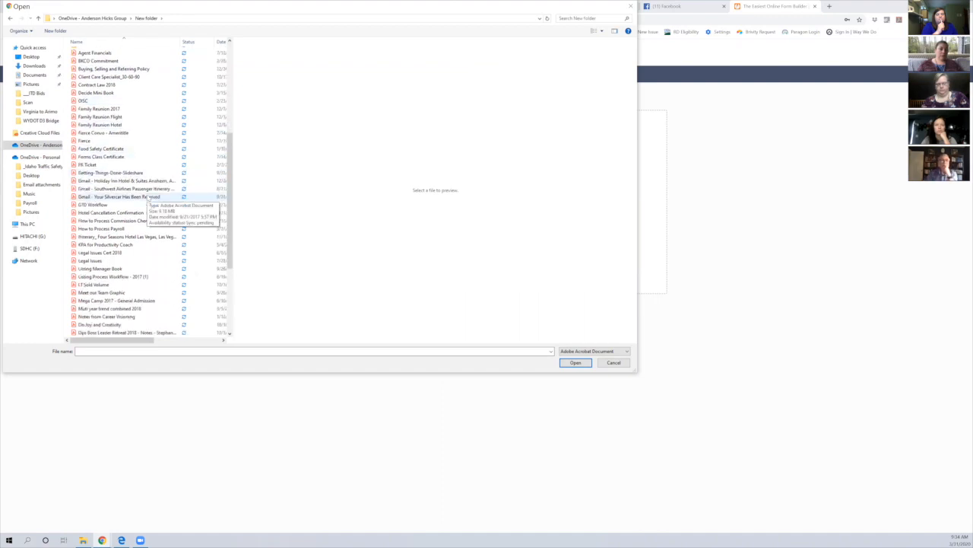
scroll(146, 199, "down", 1)
scroll(147, 200, "down", 2)
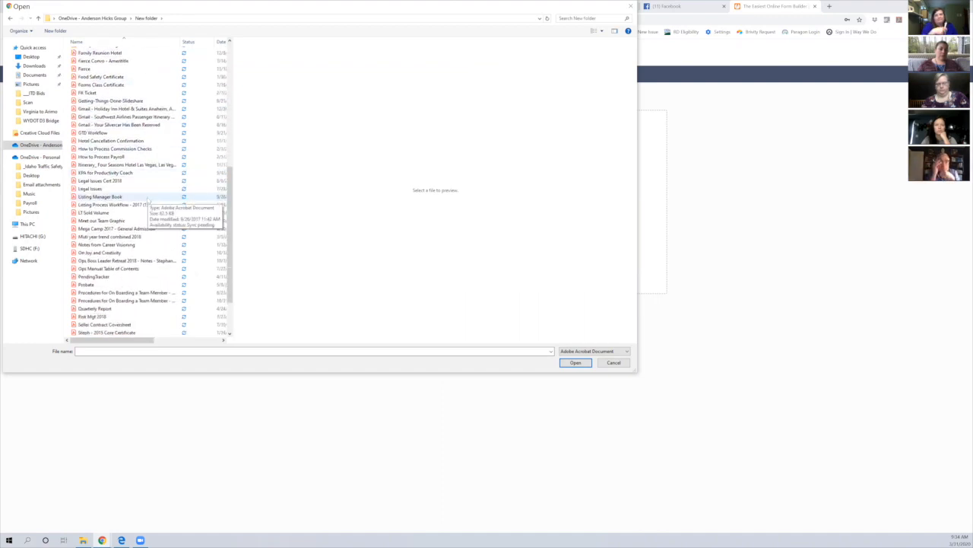
scroll(148, 199, "down", 2)
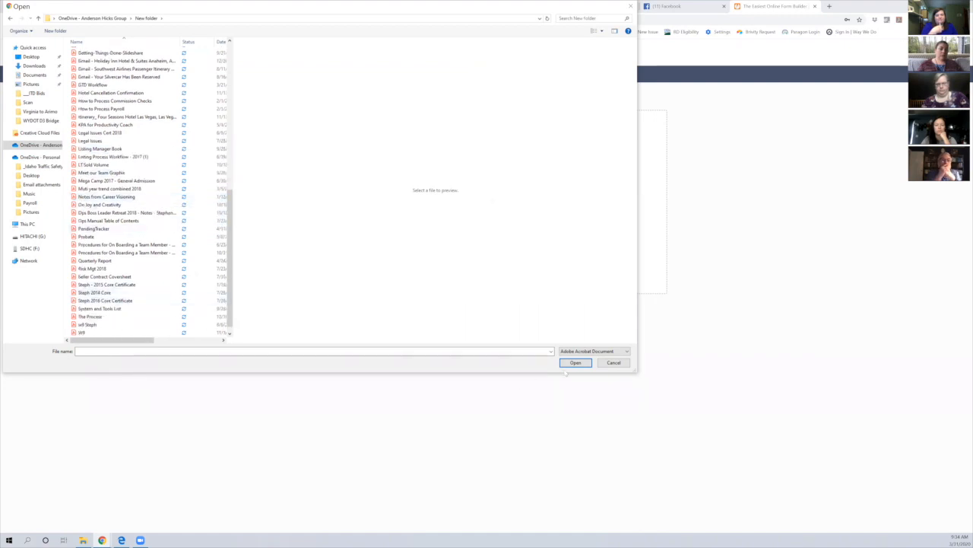
left_click(614, 362)
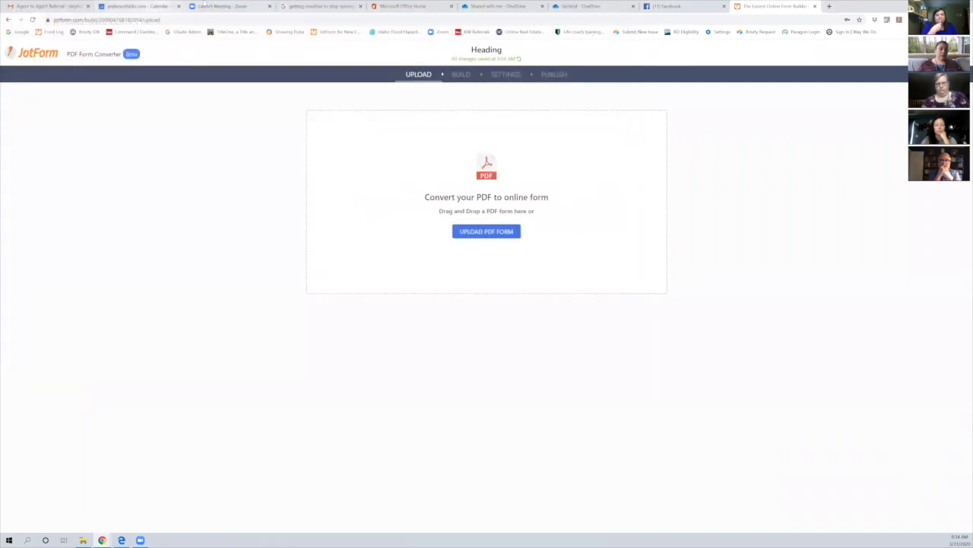
Open office.com in a new tab and browse OneDrive to Shared > AHG Shared > Forms and Tools > Seller
left_click(666, 6)
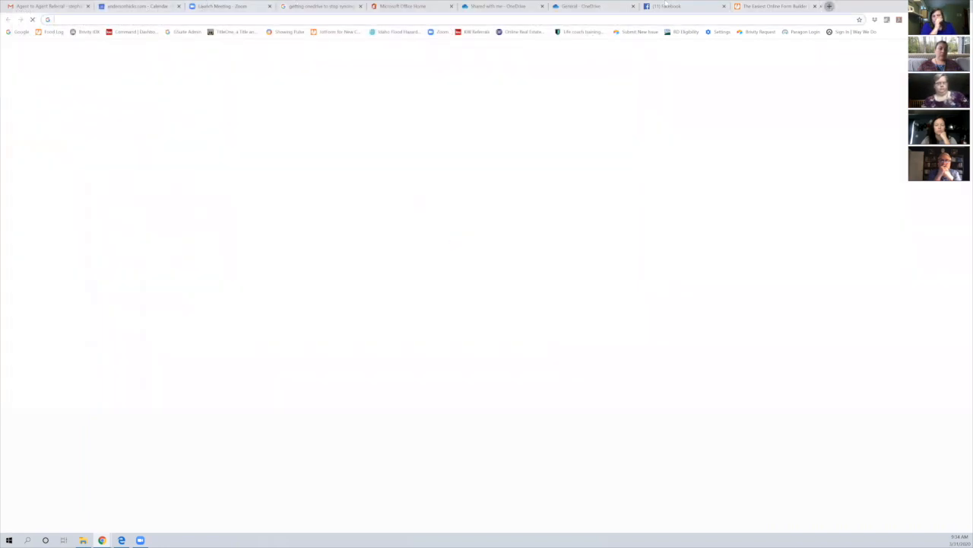
key("ctrl+t")
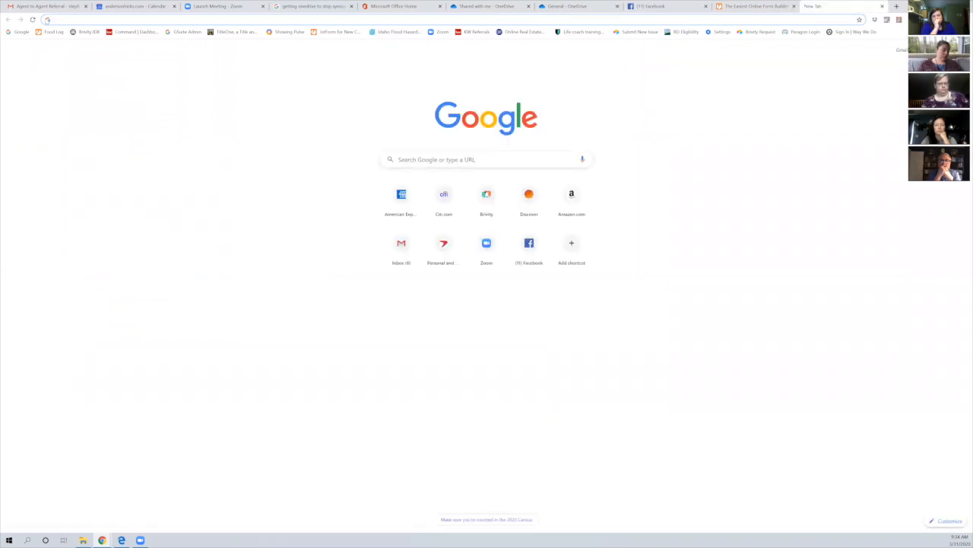
type("www.oFFICE.COM")
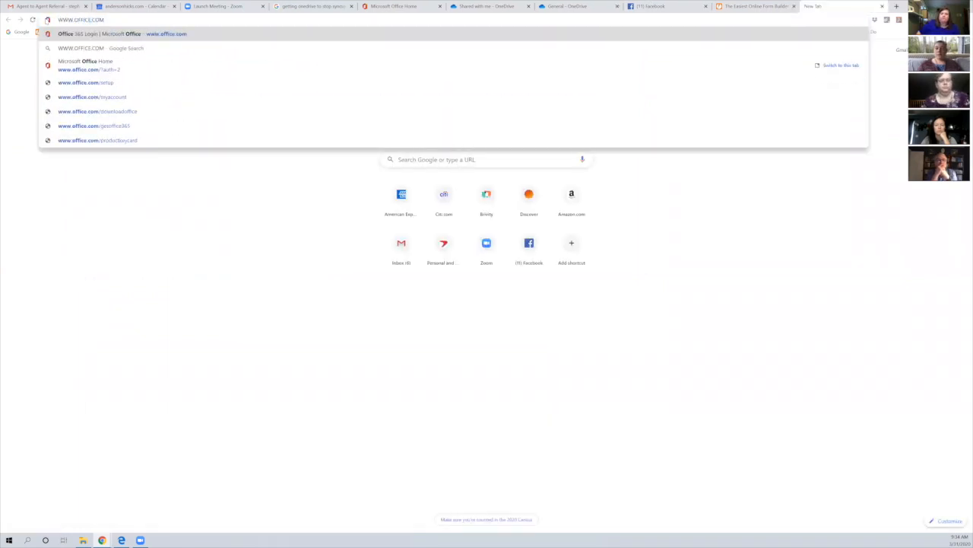
key("Return")
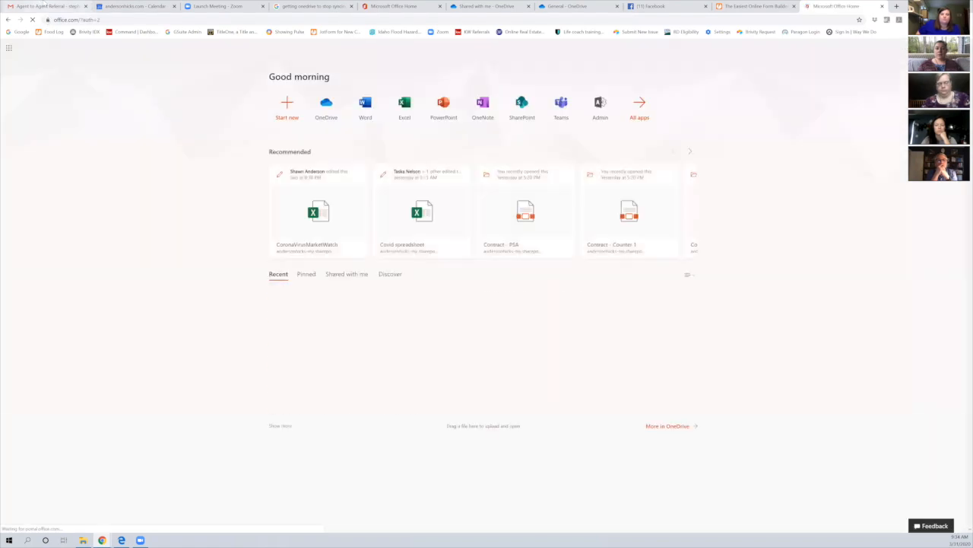
left_click(330, 109)
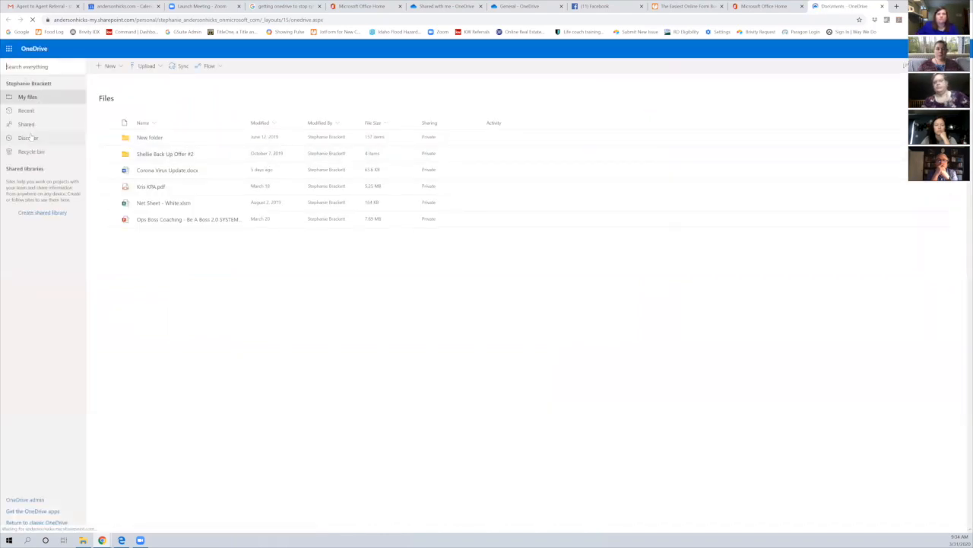
left_click(26, 125)
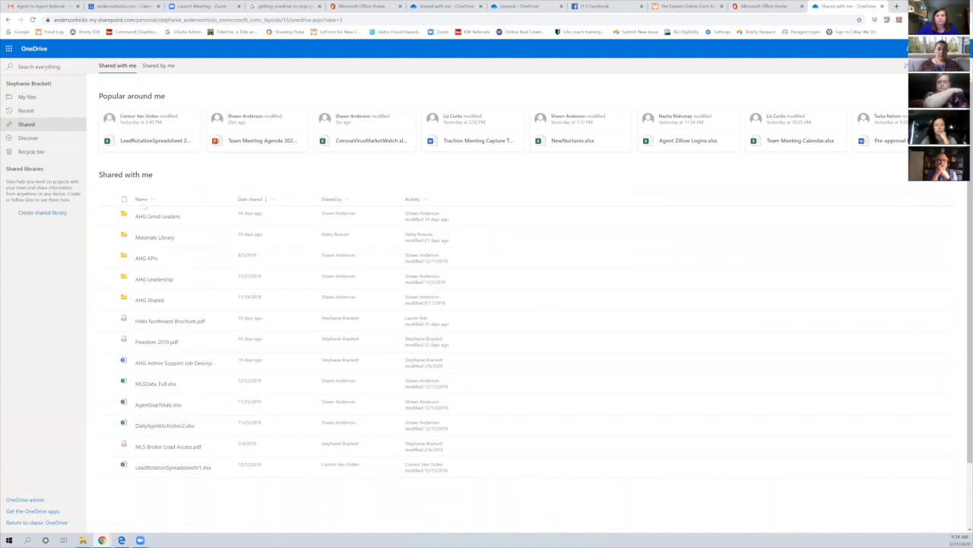
left_click(151, 302)
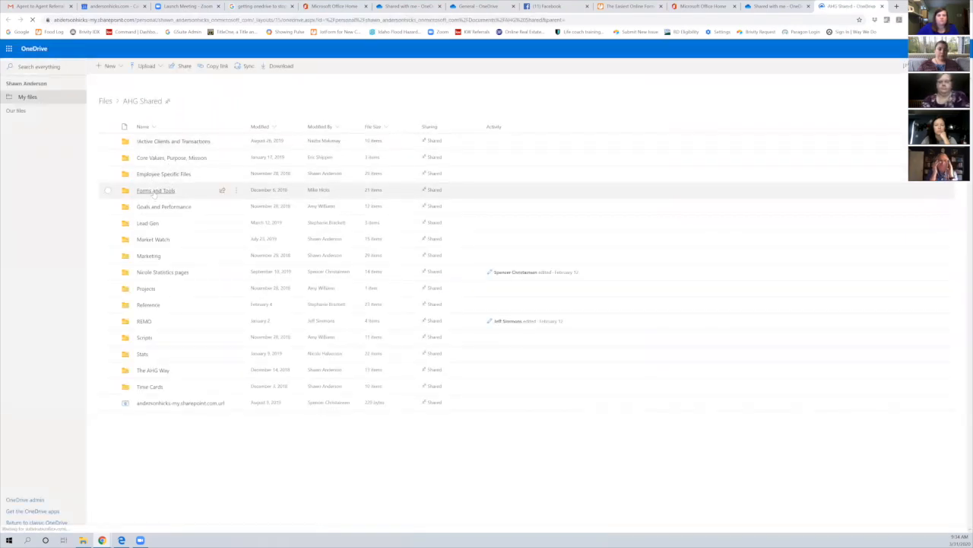
left_click(156, 190)
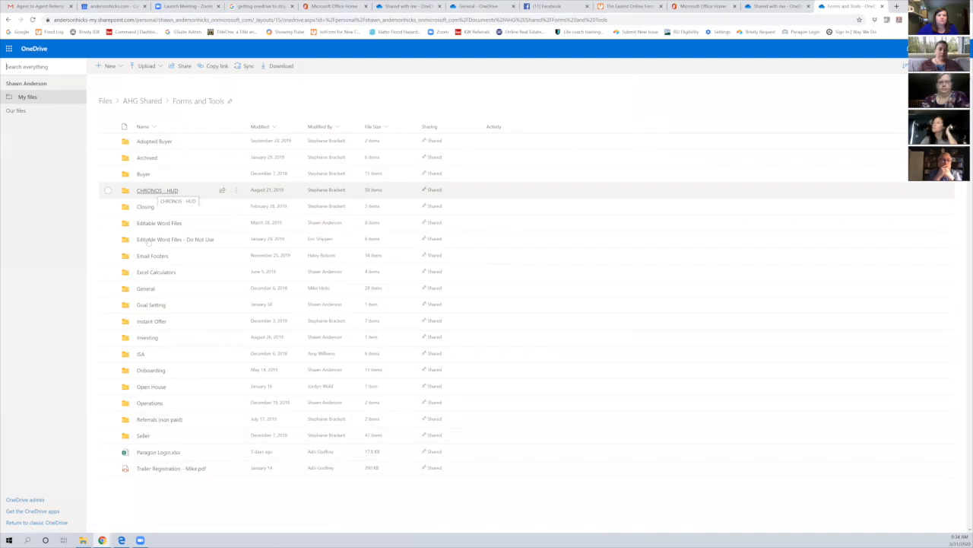
left_click(145, 435)
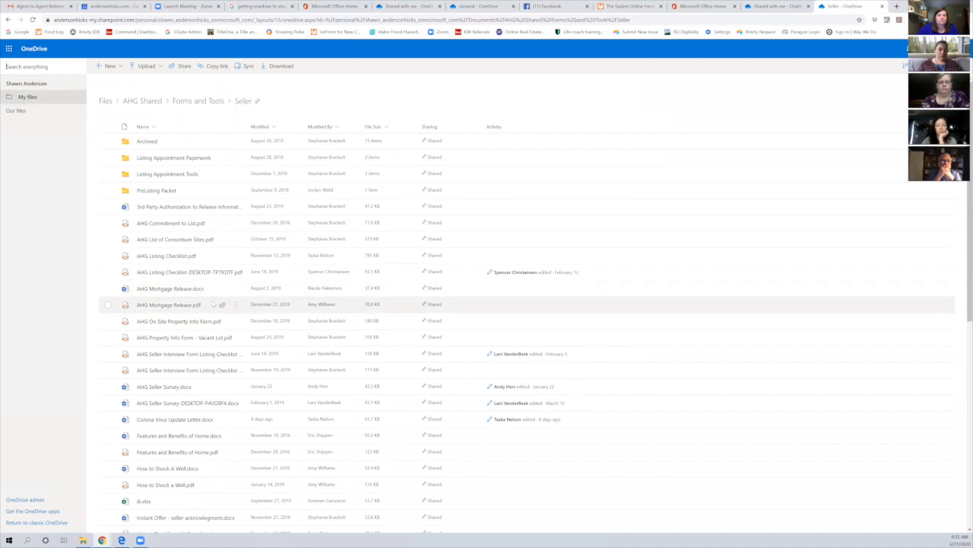
Download the Seller Interview Form PDF and go back to the JotForm converter tab
mouse_move(176, 358)
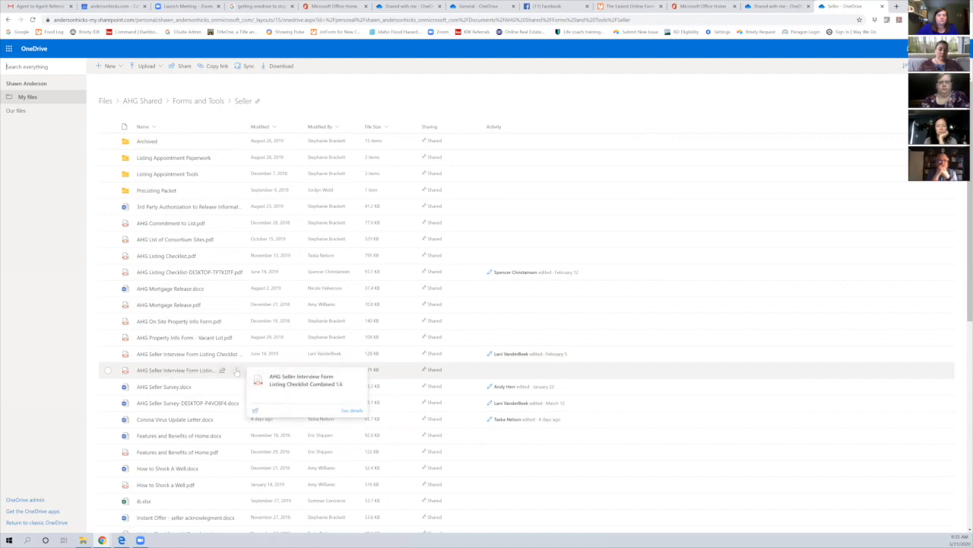
left_click(237, 370)
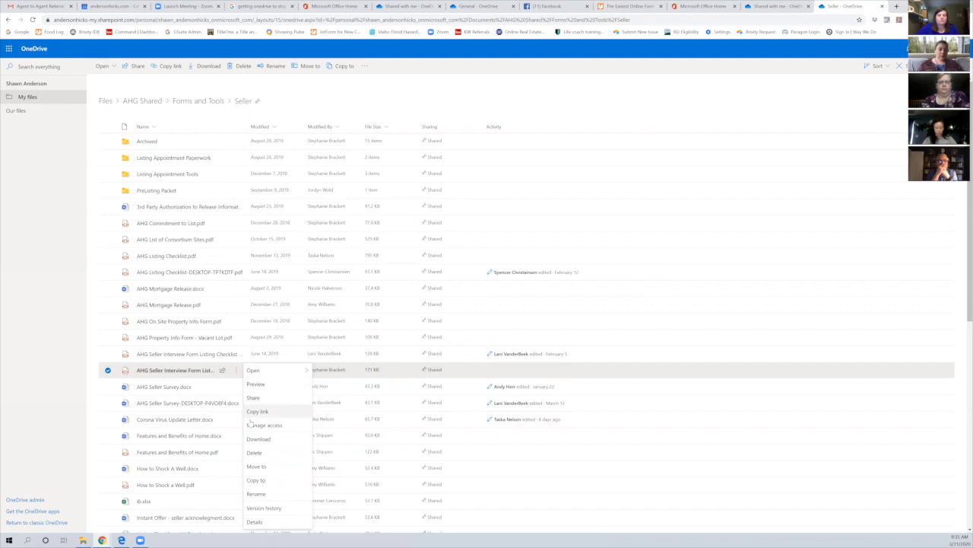
left_click(257, 440)
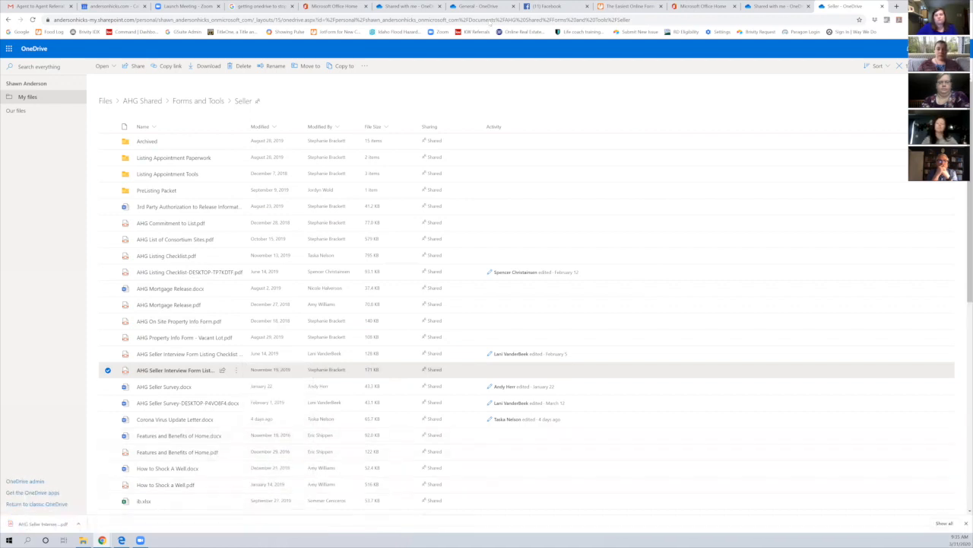
left_click(630, 6)
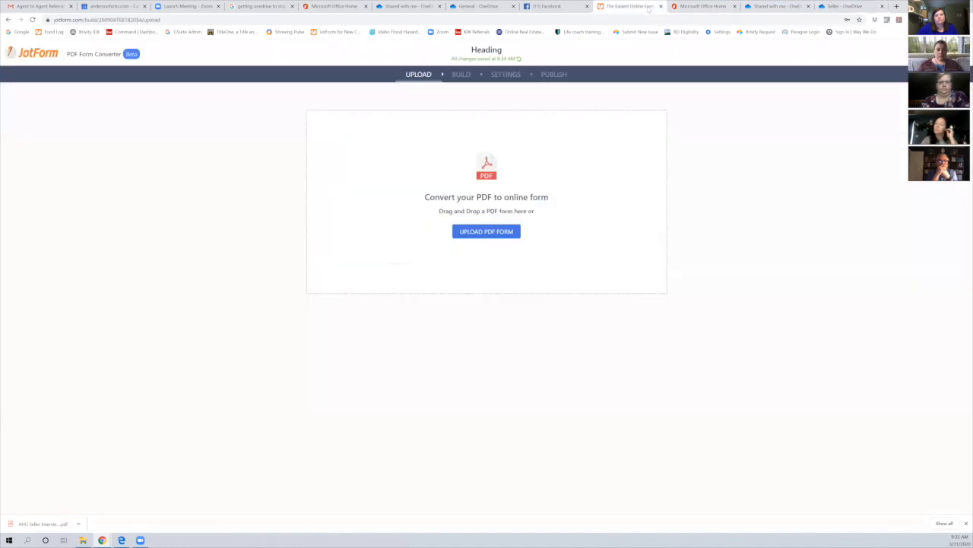
Upload the AHG Seller Interview Form PDF from the Downloads folder for conversion
left_click(502, 232)
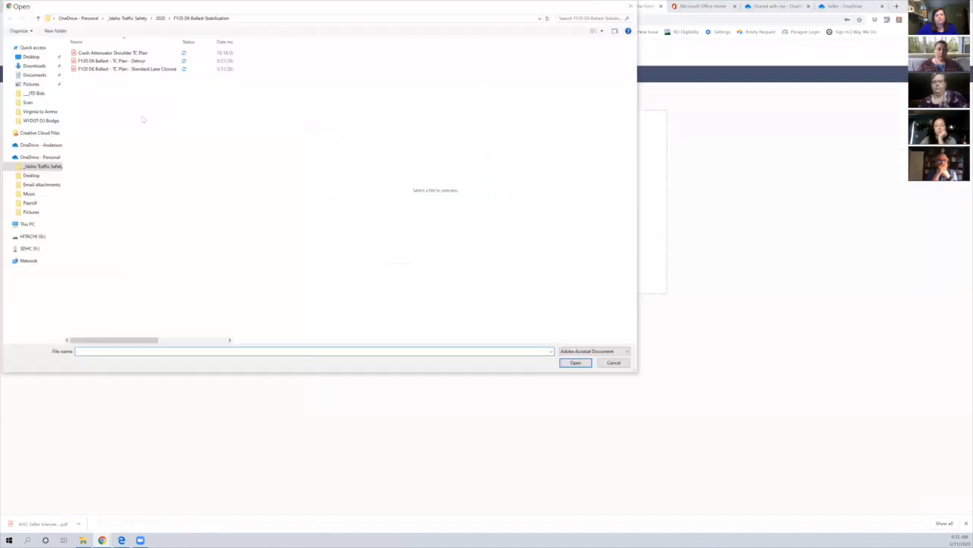
left_click(33, 66)
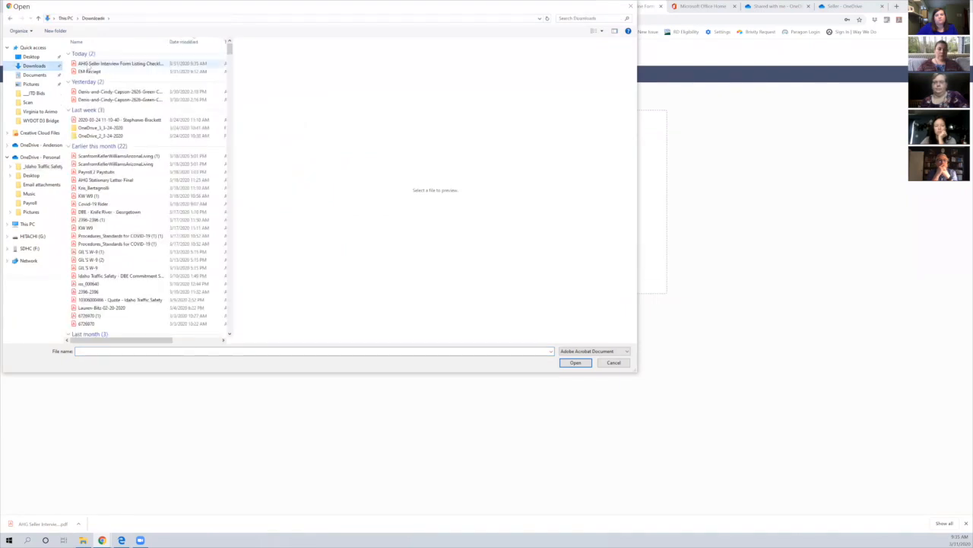
left_click(120, 63)
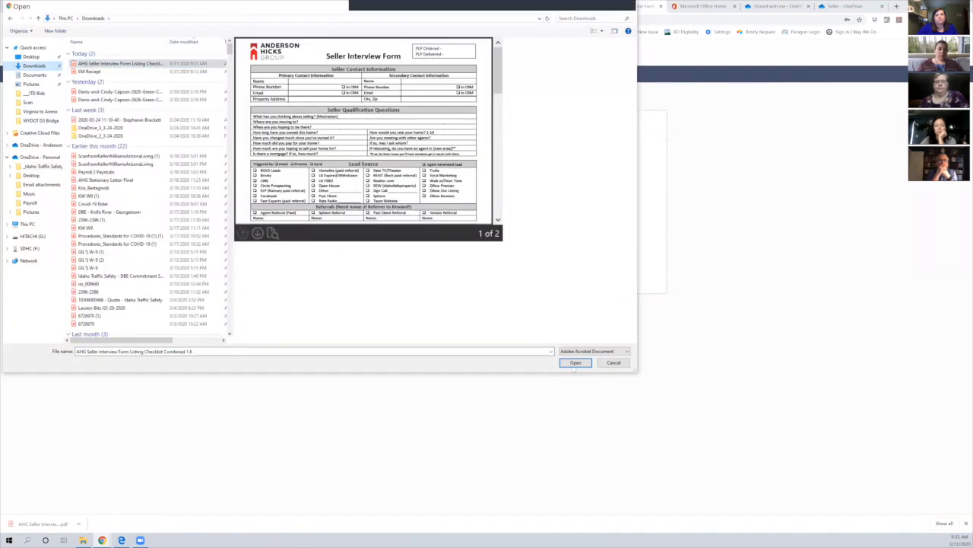
left_click(575, 362)
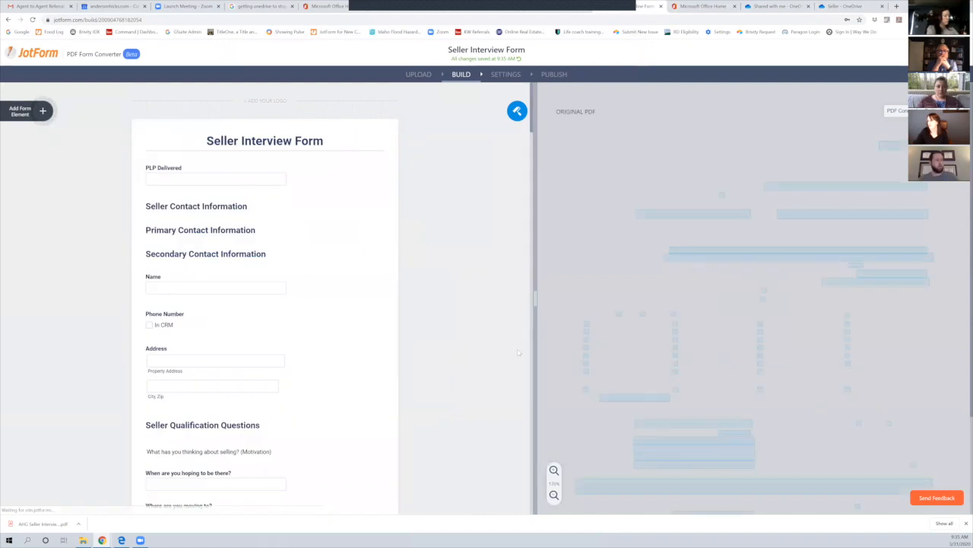
scroll(889, 481, "down", 3)
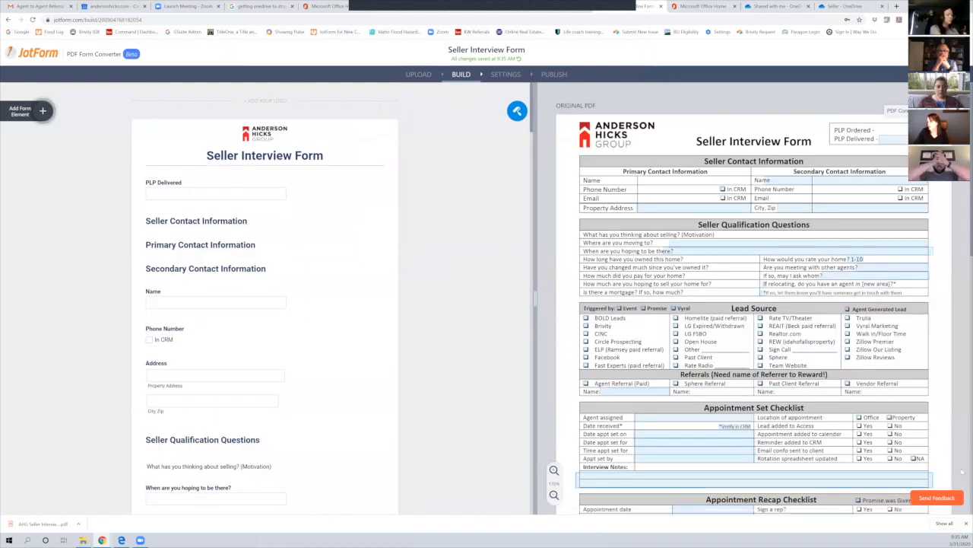
scroll(854, 470, "down", 5)
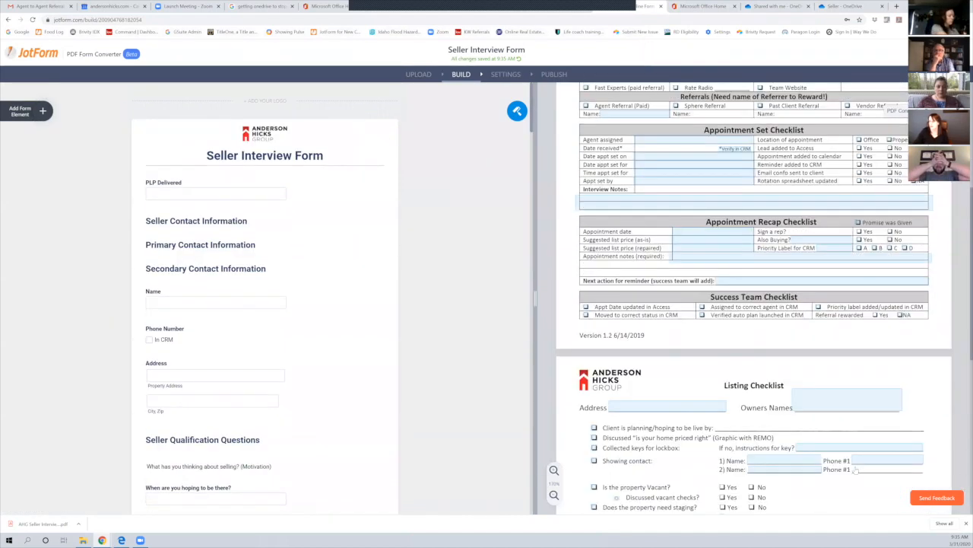
scroll(817, 377, "up", 10)
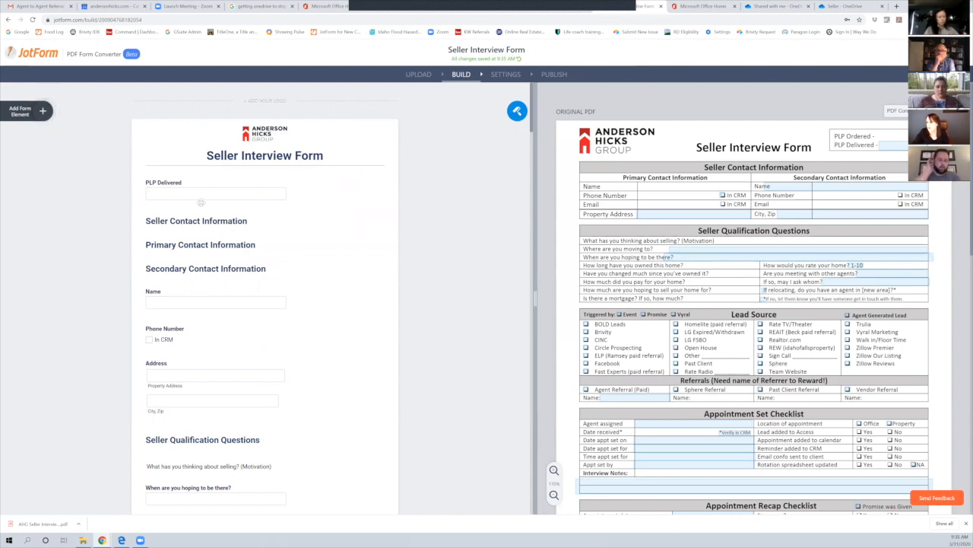
left_click(202, 195)
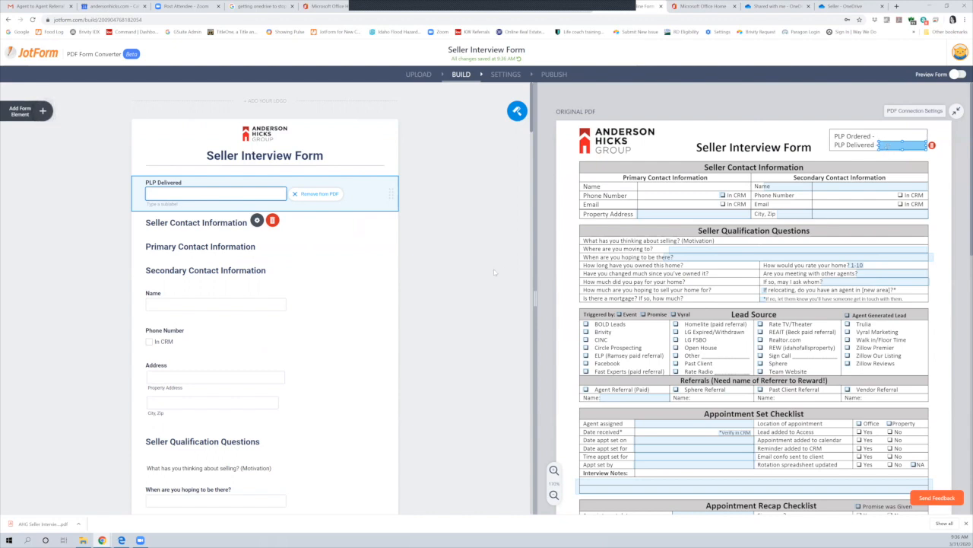
Unlink the PLP Delivered field from its PDF box and delete it
left_click(179, 225)
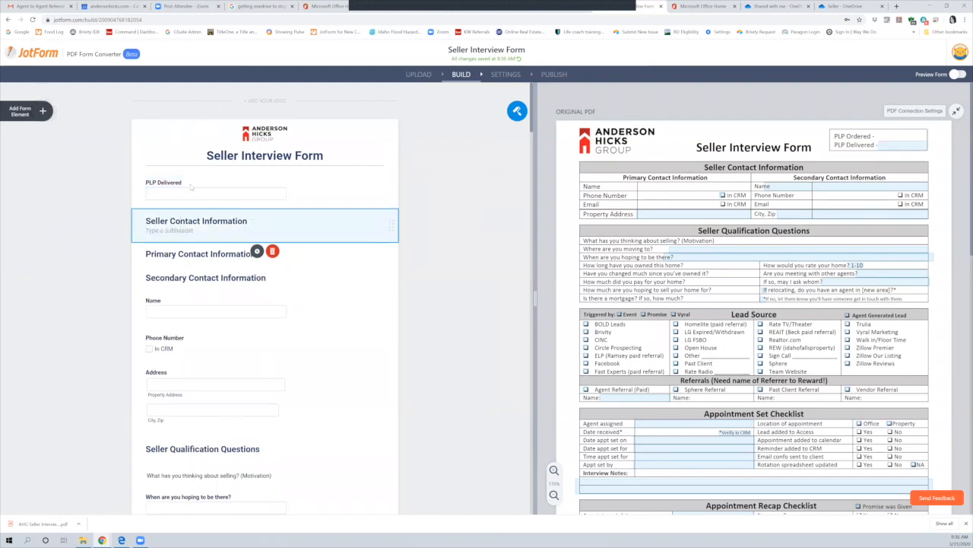
left_click(172, 252)
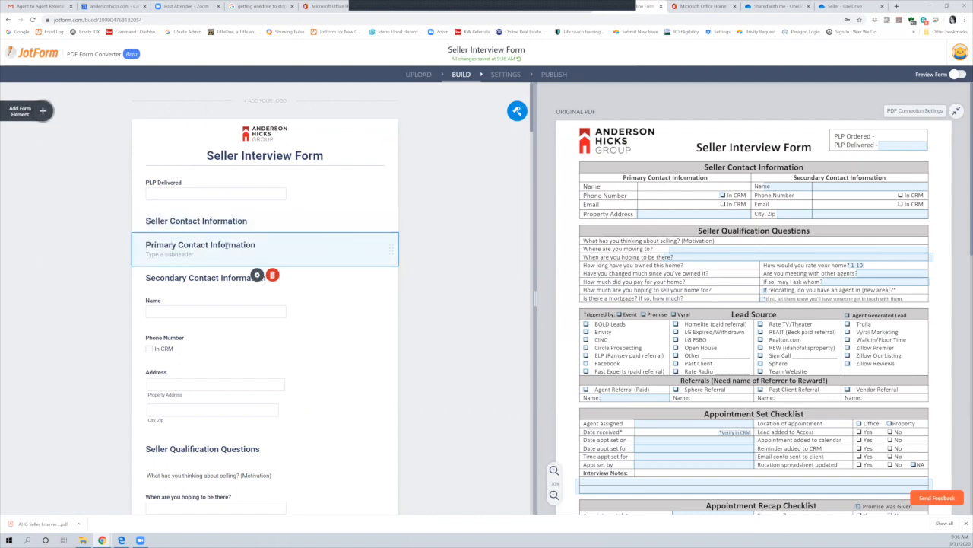
left_click(155, 222)
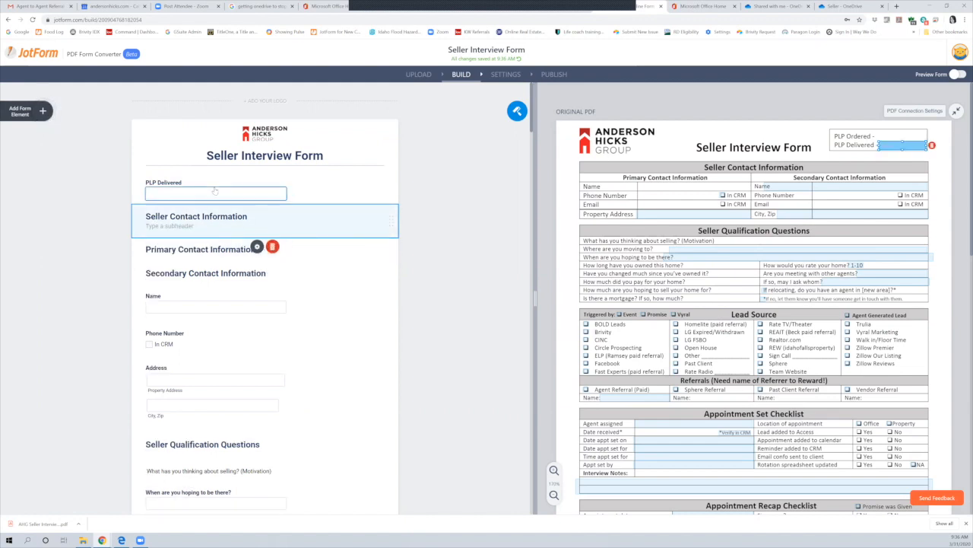
left_click(216, 192)
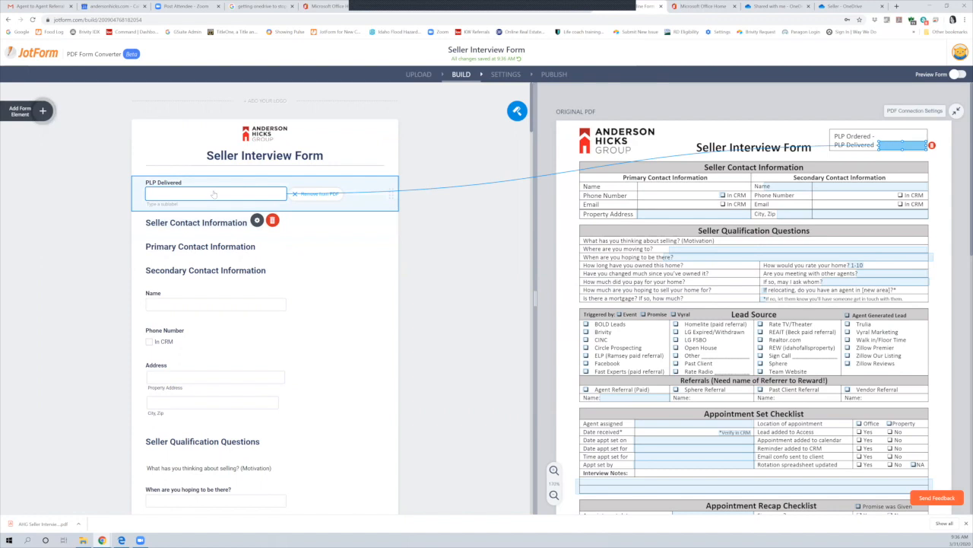
left_click(310, 194)
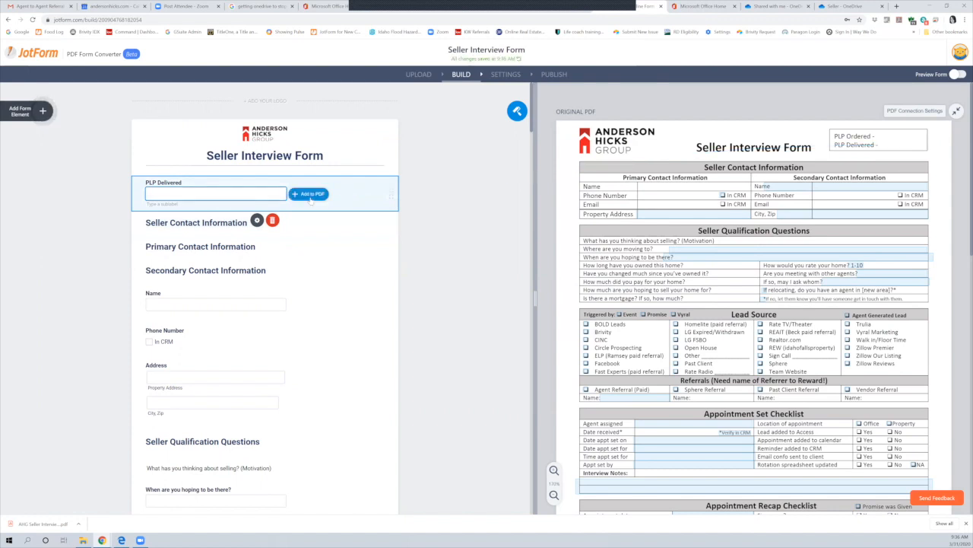
left_click(272, 221)
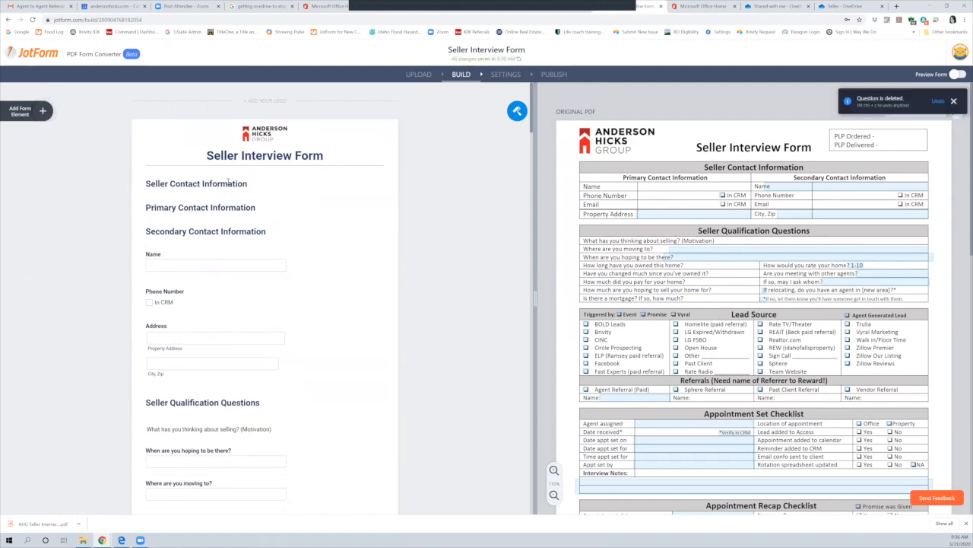
Delete the Primary and Secondary Contact Information headings
left_click(226, 210)
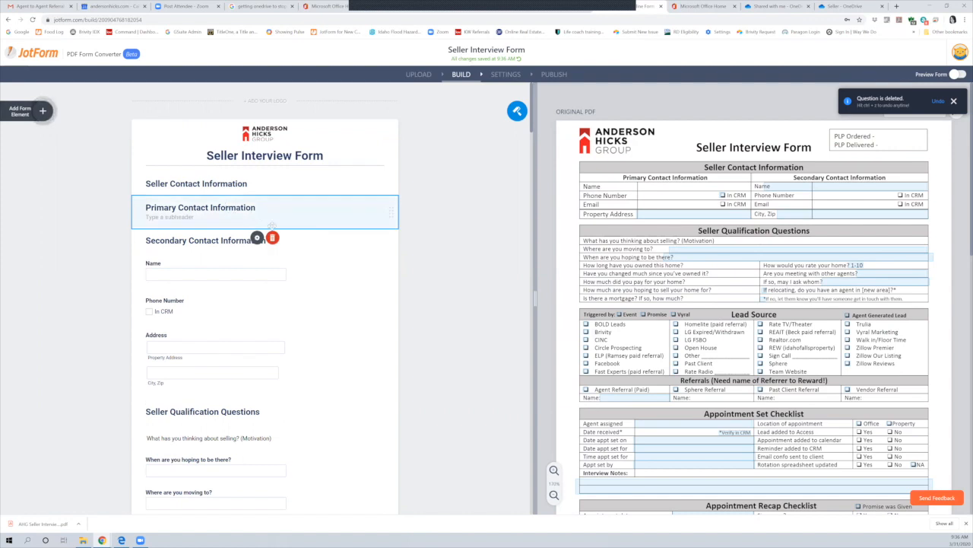
left_click(275, 239)
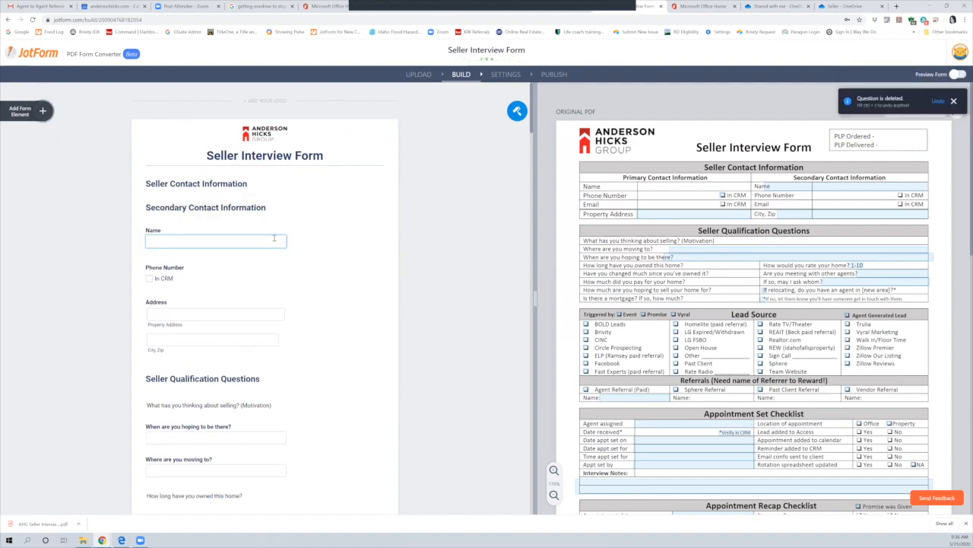
left_click(220, 214)
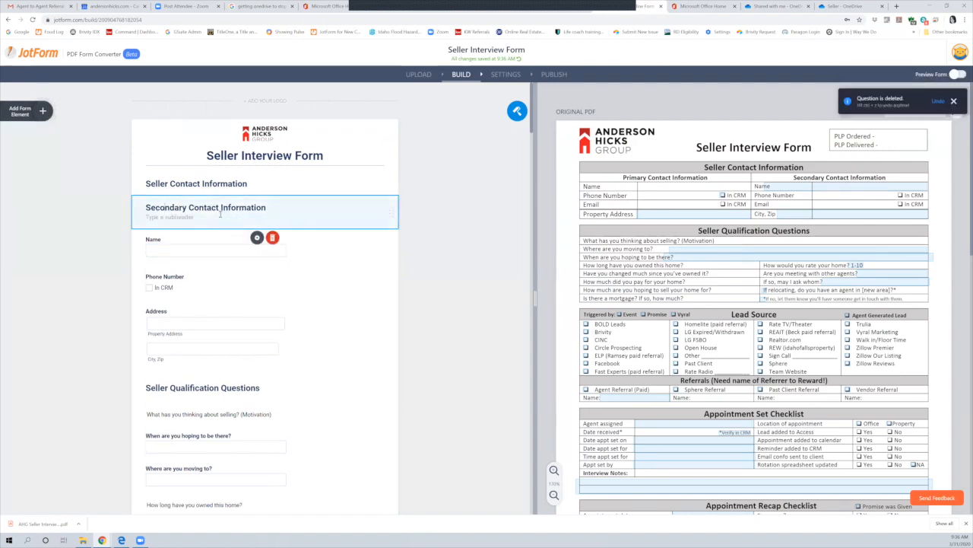
left_click(278, 237)
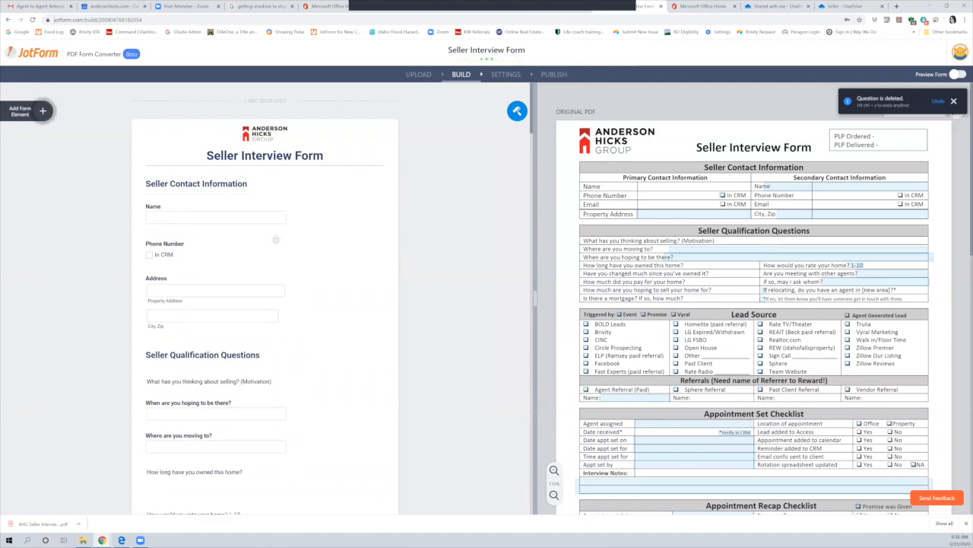
Rename the Name question to 'Primary Con…' and fit its linked box into the PDF's primary Name row
left_click(168, 205)
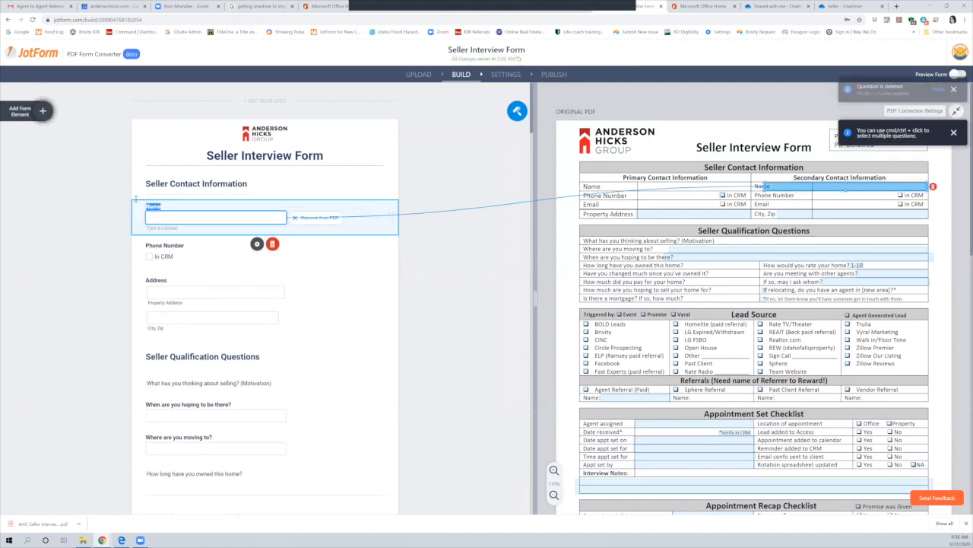
type("Primary Contact")
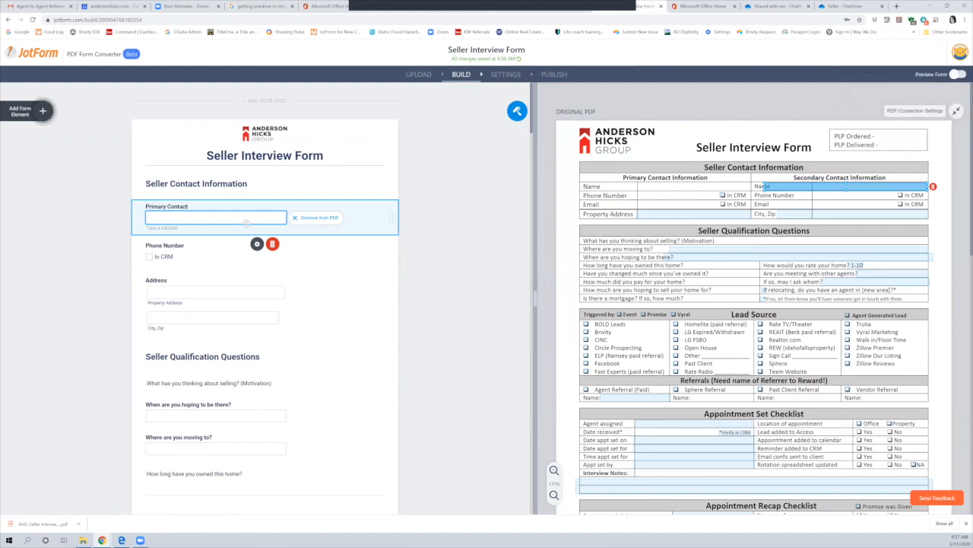
left_click(238, 221)
left_click(235, 208)
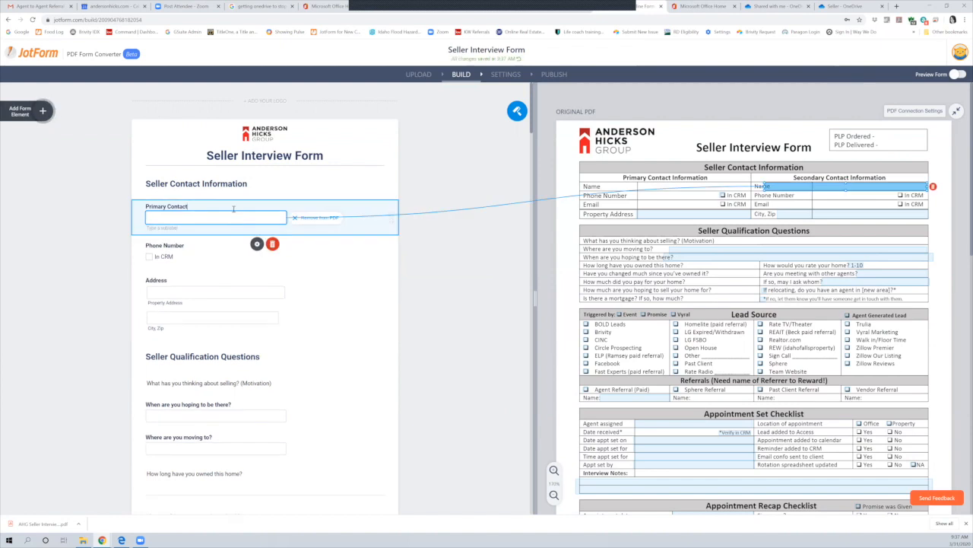
left_click_drag(806, 185, 695, 185)
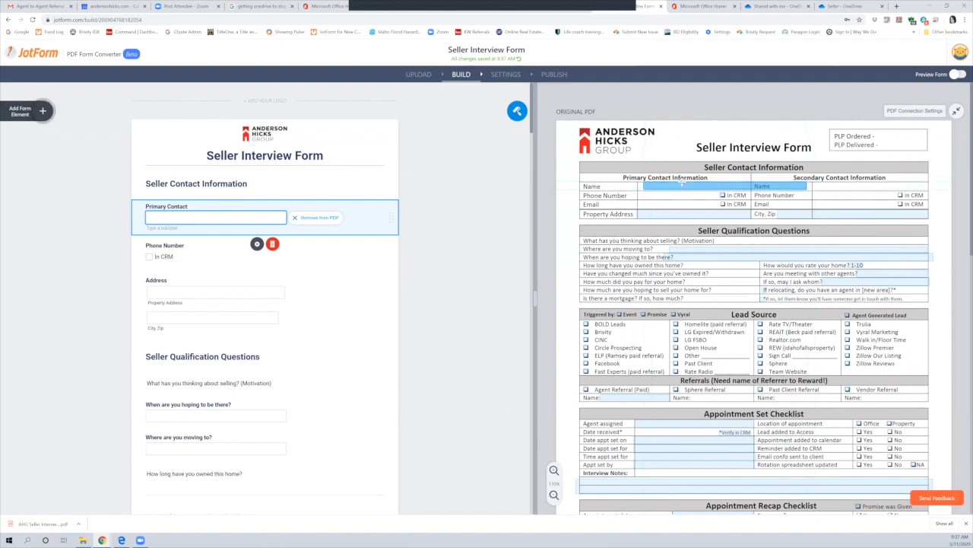
left_click(682, 187)
left_click_drag(682, 194, 679, 191)
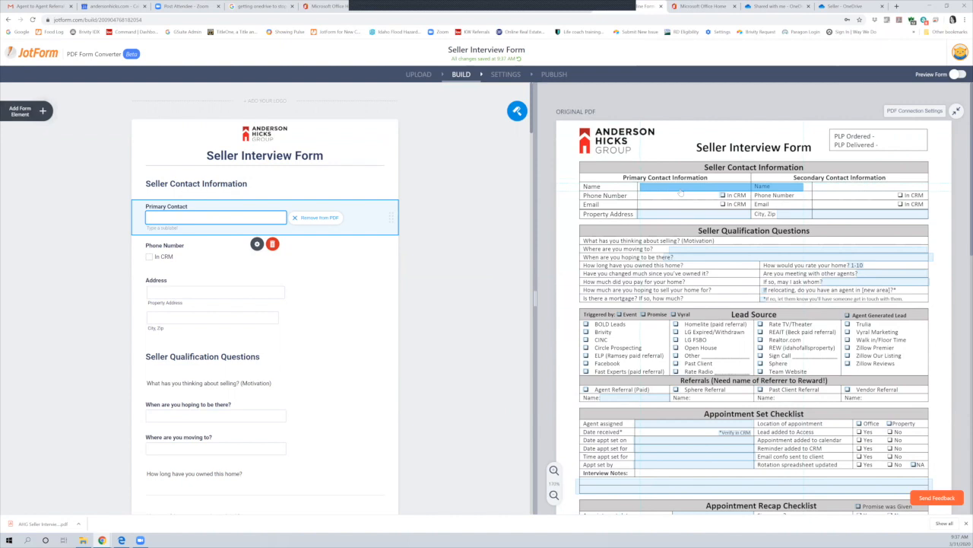
left_click(679, 192)
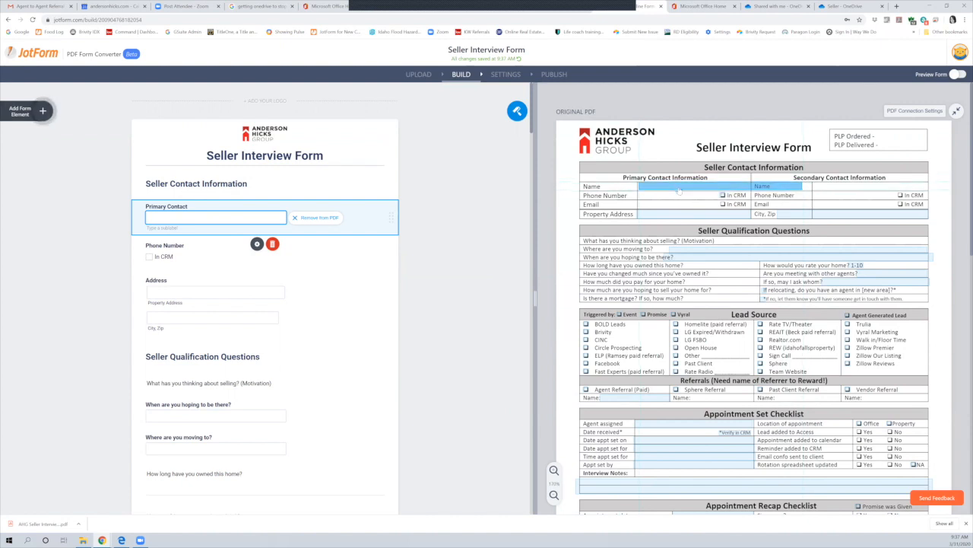
left_click_drag(801, 186, 756, 186)
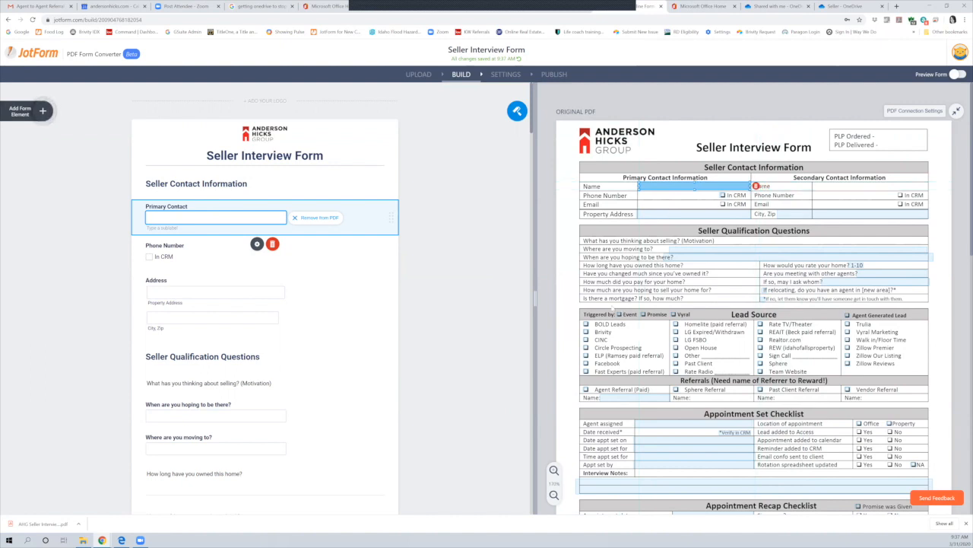
Delete the Primary Contact and Phone Number questions
left_click(278, 245)
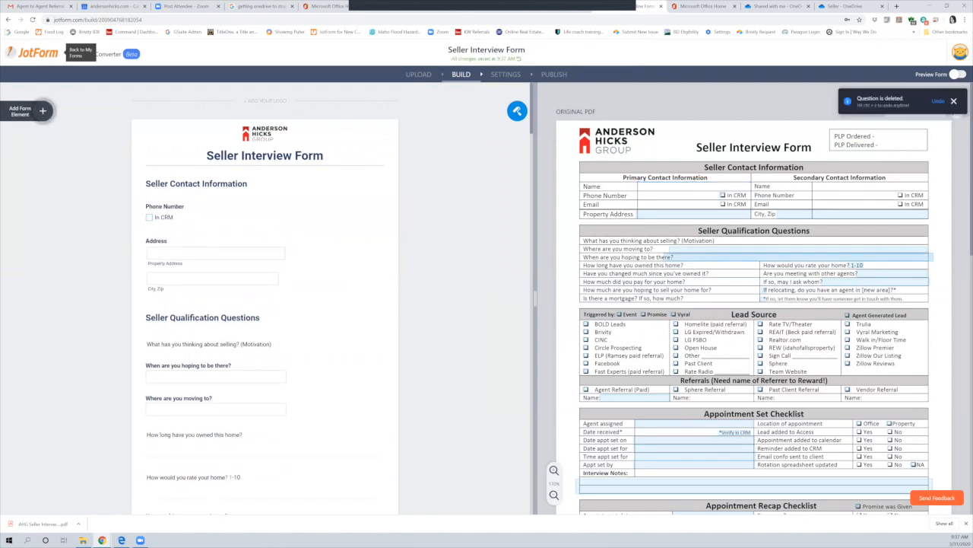
left_click(165, 208)
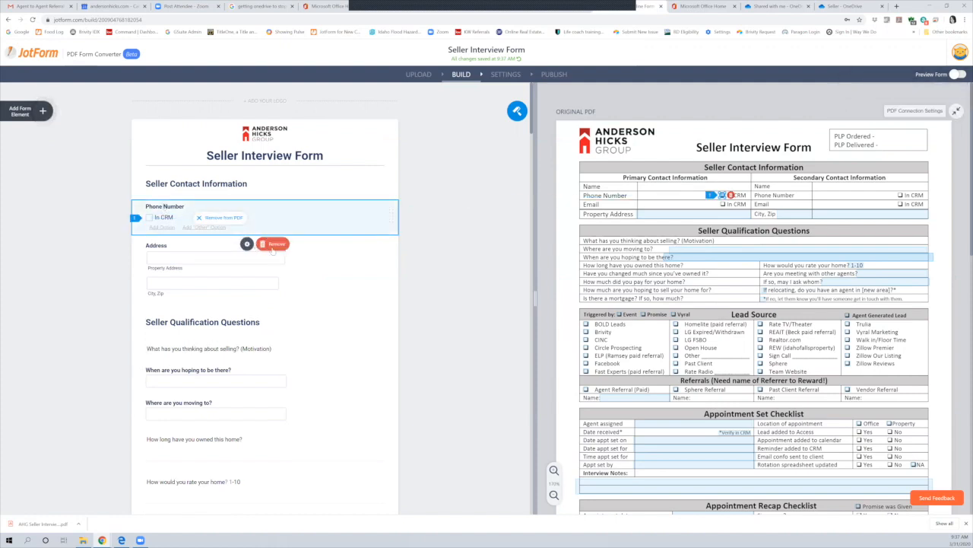
left_click(272, 244)
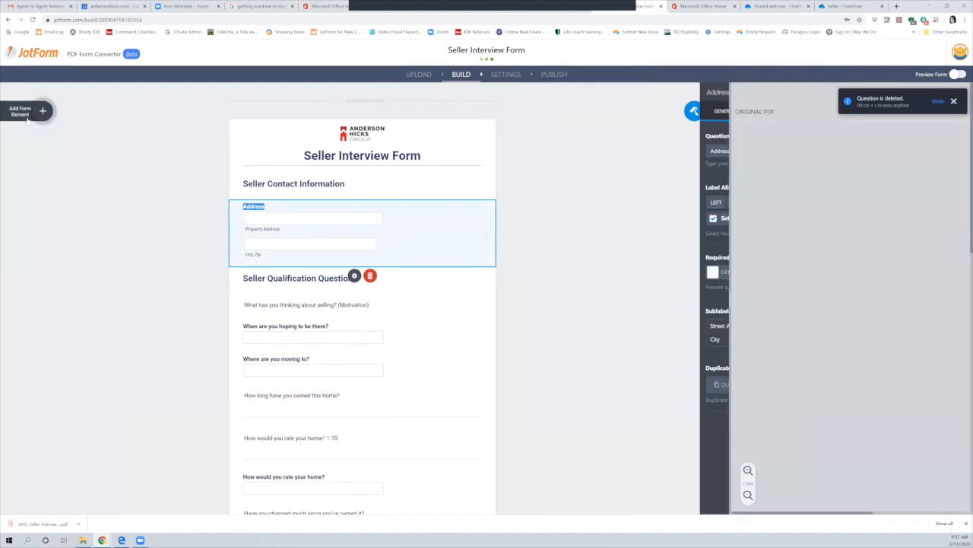
Add a Phone question and drag it onto the original PDF shown beside the form
left_click(28, 116)
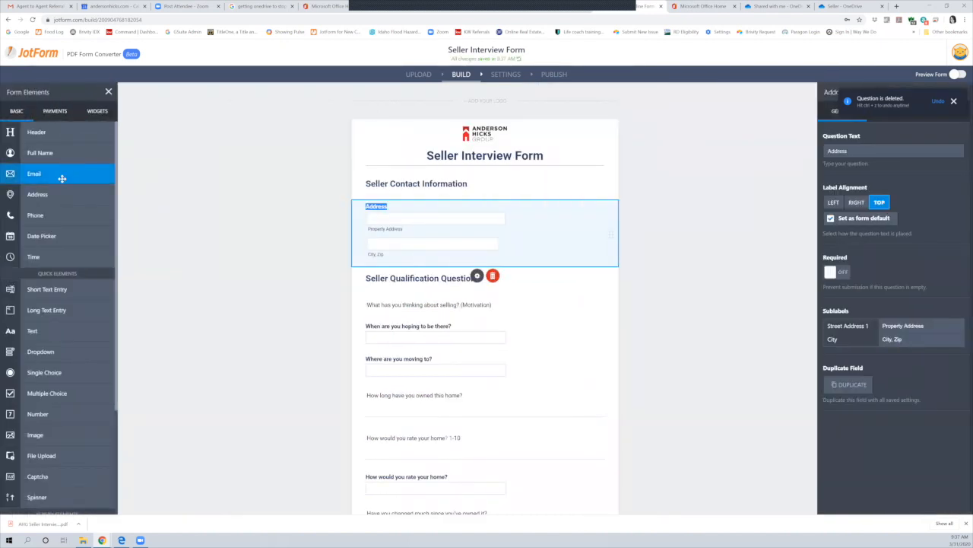
left_click_drag(43, 214, 409, 210)
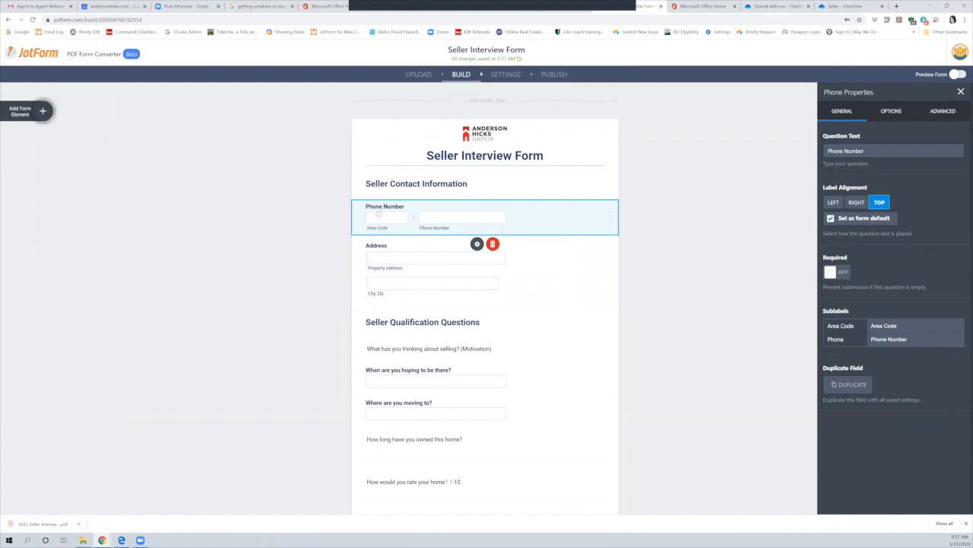
left_click(960, 93)
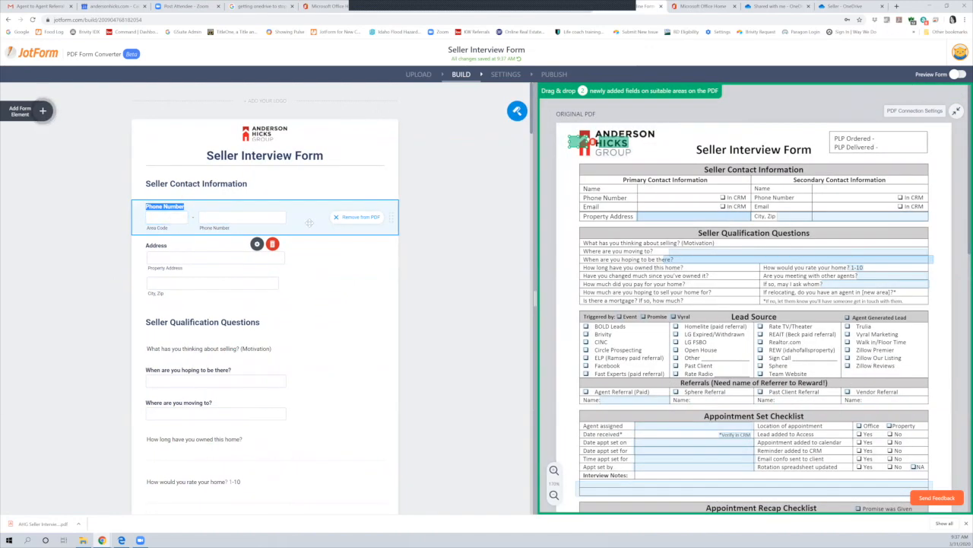
left_click_drag(166, 218, 651, 199)
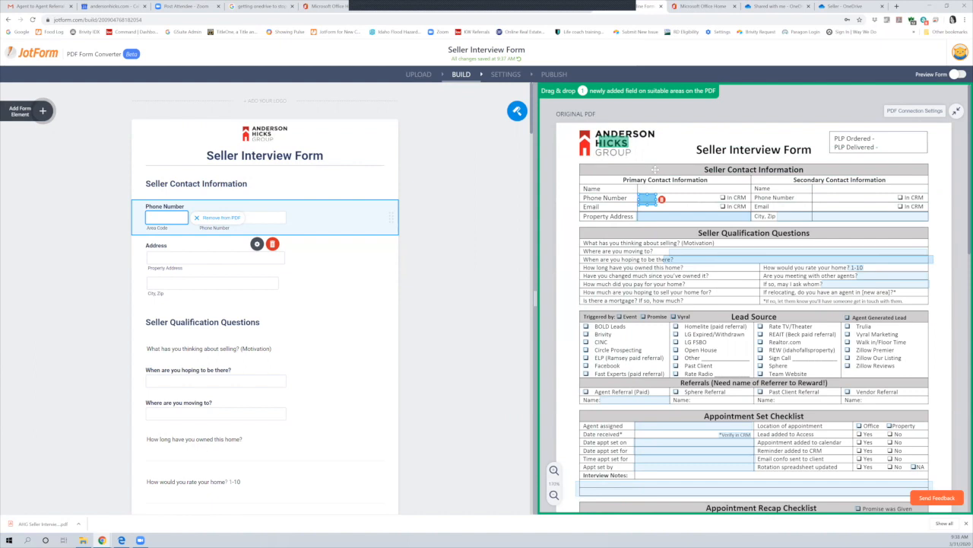
Fit the Area Code box and the Phone box side by side on the PDF's Primary Contact Phone Number row
left_click_drag(672, 195, 669, 190)
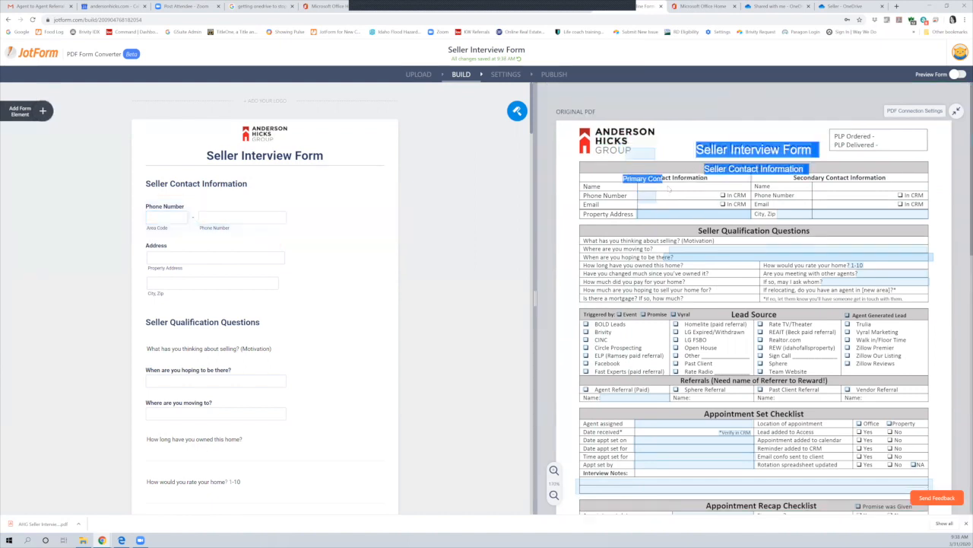
left_click(639, 154)
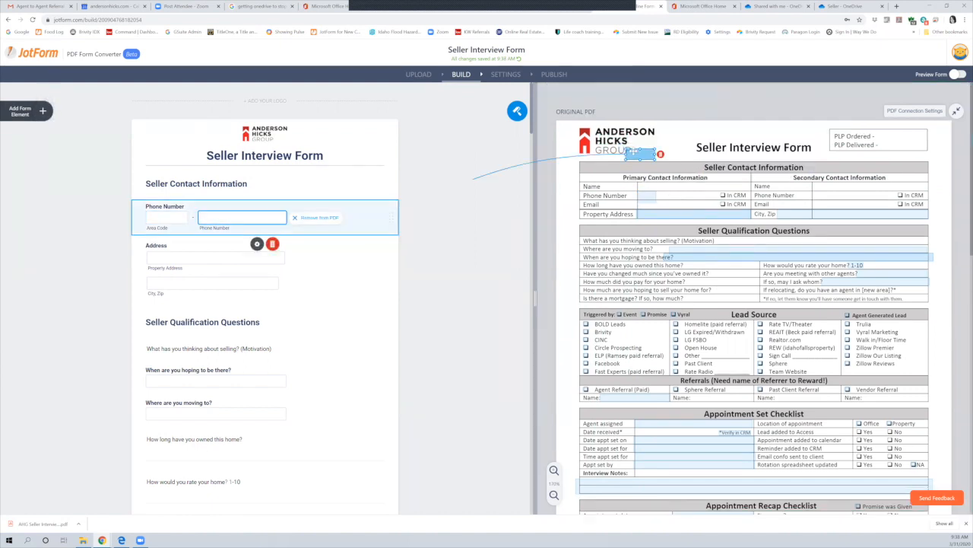
left_click_drag(670, 184, 648, 202)
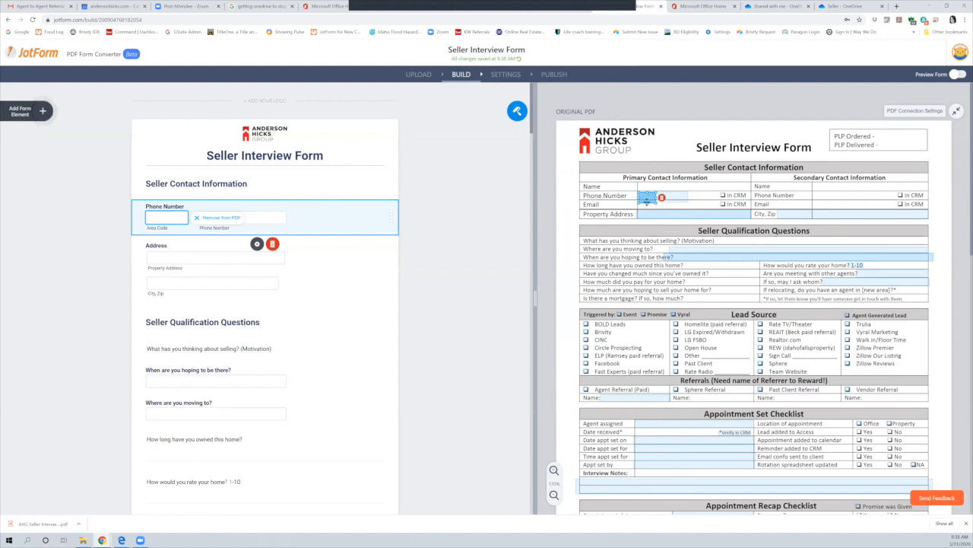
left_click_drag(647, 200, 647, 197)
left_click(660, 192)
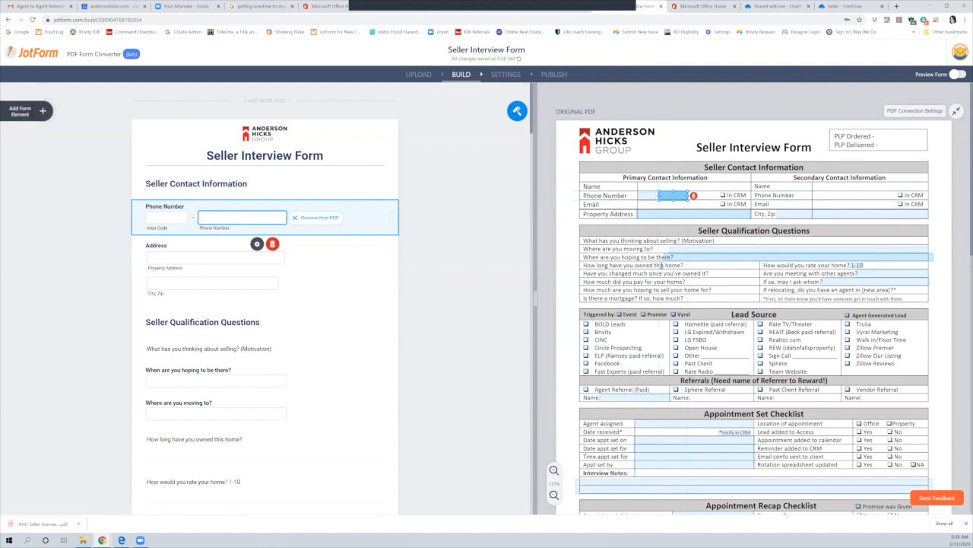
scroll(664, 266, "down", 1)
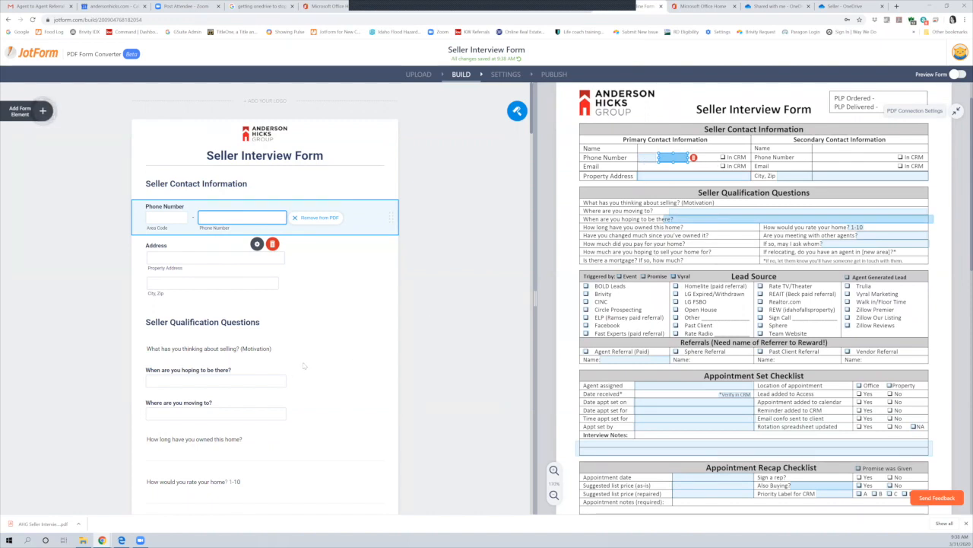
scroll(306, 356, "down", 3)
scroll(307, 356, "down", 10)
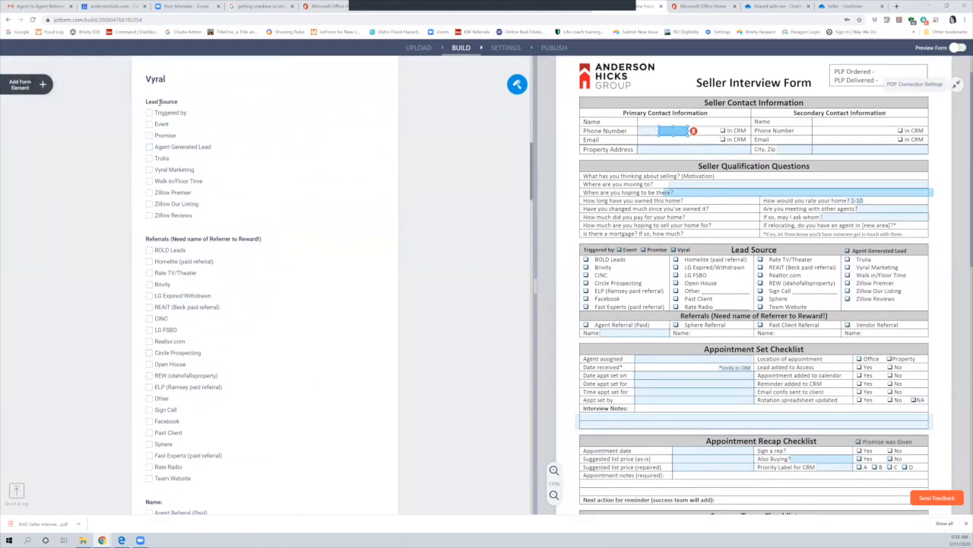
left_click(160, 101)
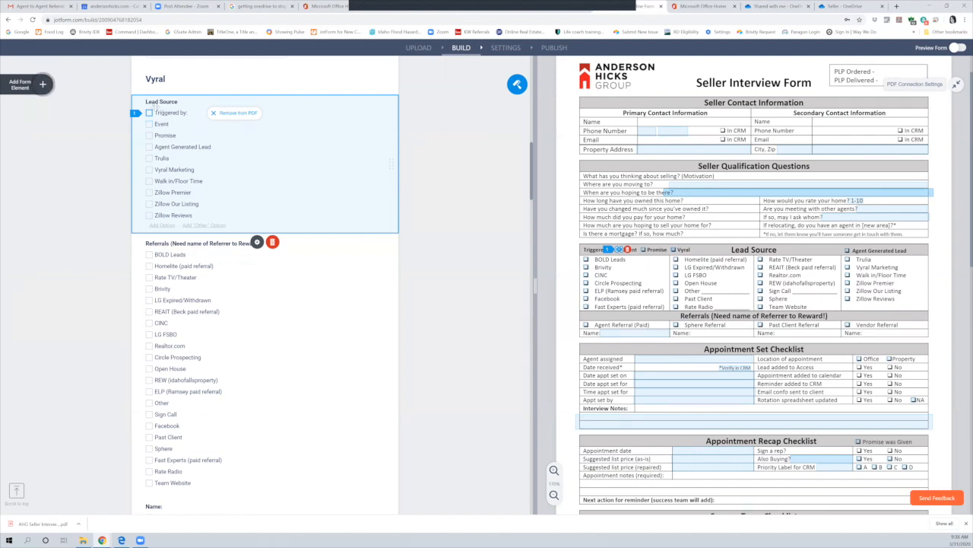
left_click(274, 174)
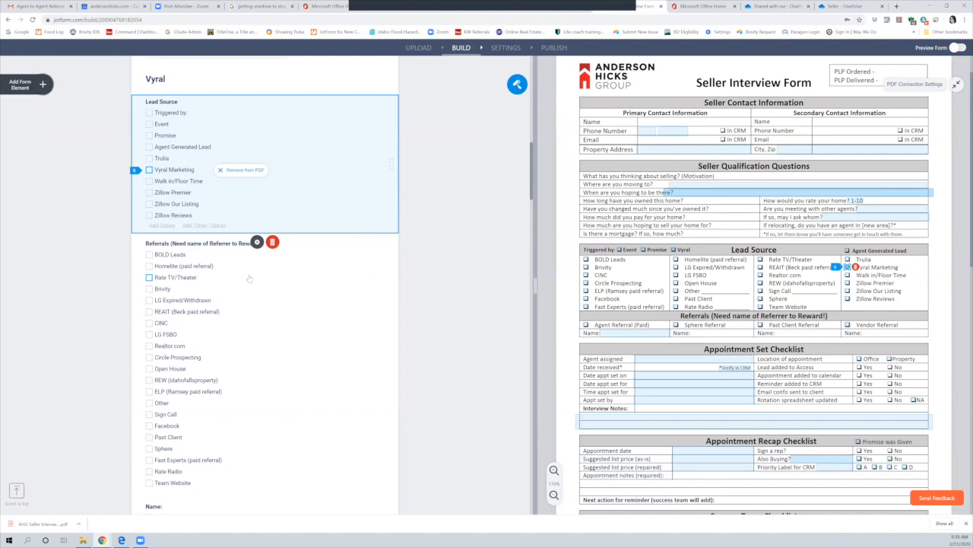
left_click(175, 277)
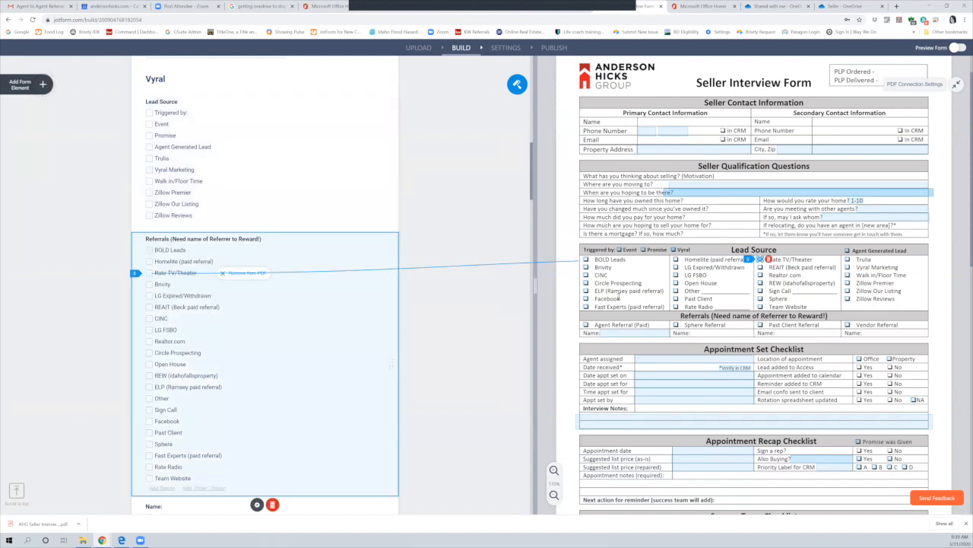
Retitle the Referrals checklist label to 'Lead Source'
double_click(179, 239)
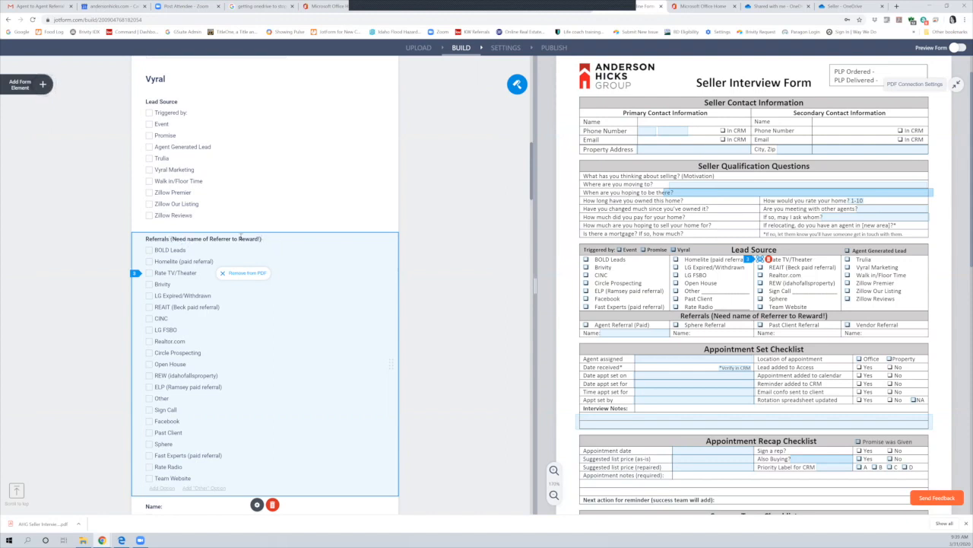
left_click_drag(146, 238, 222, 239)
type("Lead Source")
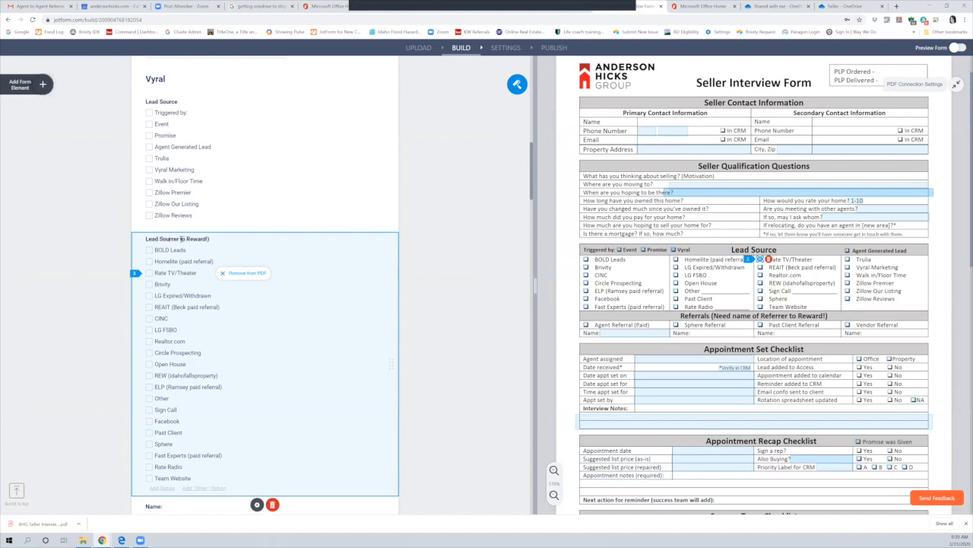
key("Delete")
key("Delete")
key("Delete")
key("Delete")
key("Delete")
key("Delete")
key("Delete")
key("Delete")
key("Delete")
key("Delete")
key("Delete")
key("Delete")
key("Delete")
Link BOLD Leads to its PDF checkbox and move Brivity and CINC up the option list
left_click_drag(149, 249, 591, 259)
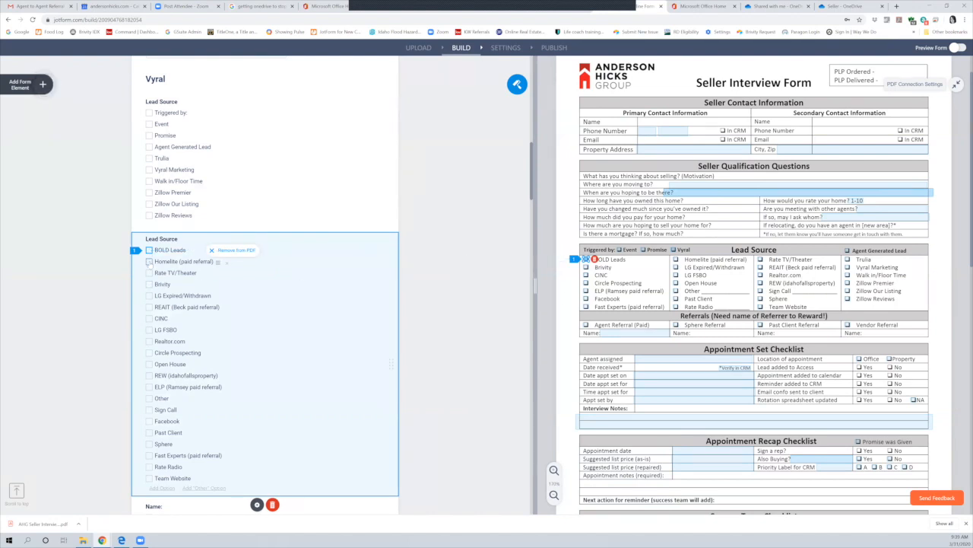
left_click(150, 262)
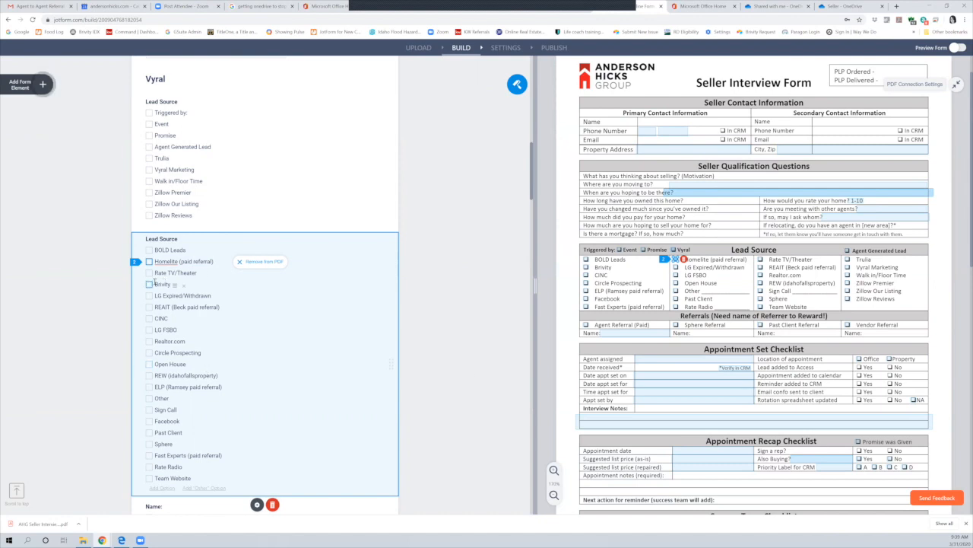
mouse_move(155, 284)
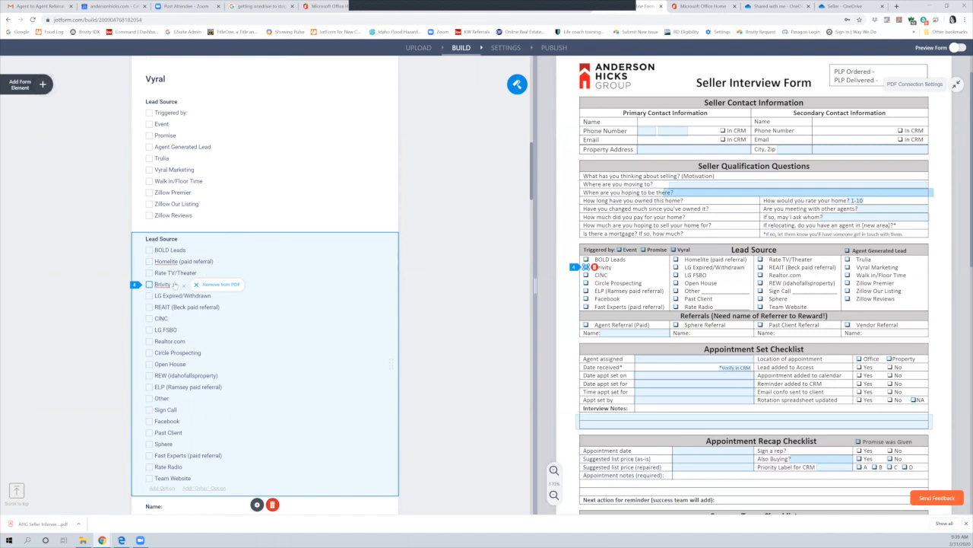
left_click_drag(174, 281, 175, 260)
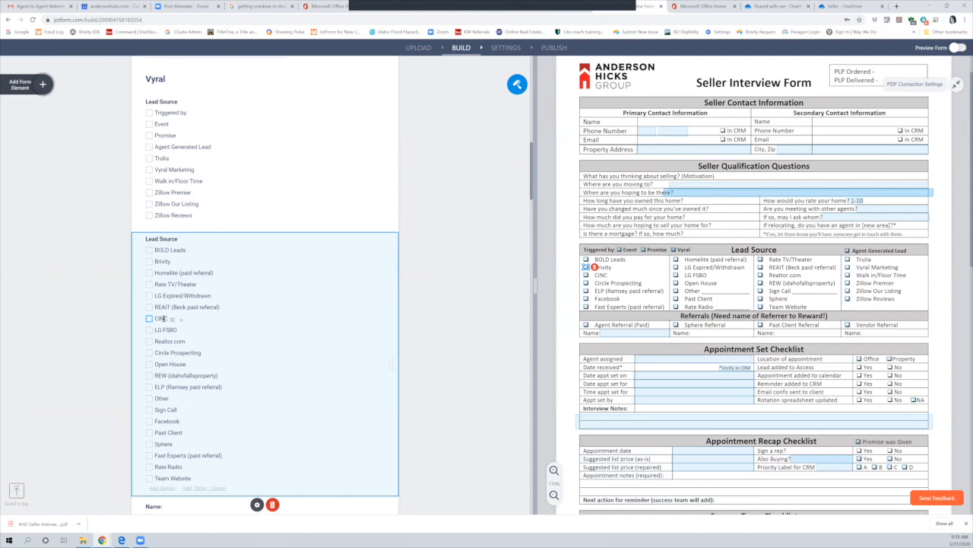
left_click_drag(174, 320, 175, 274)
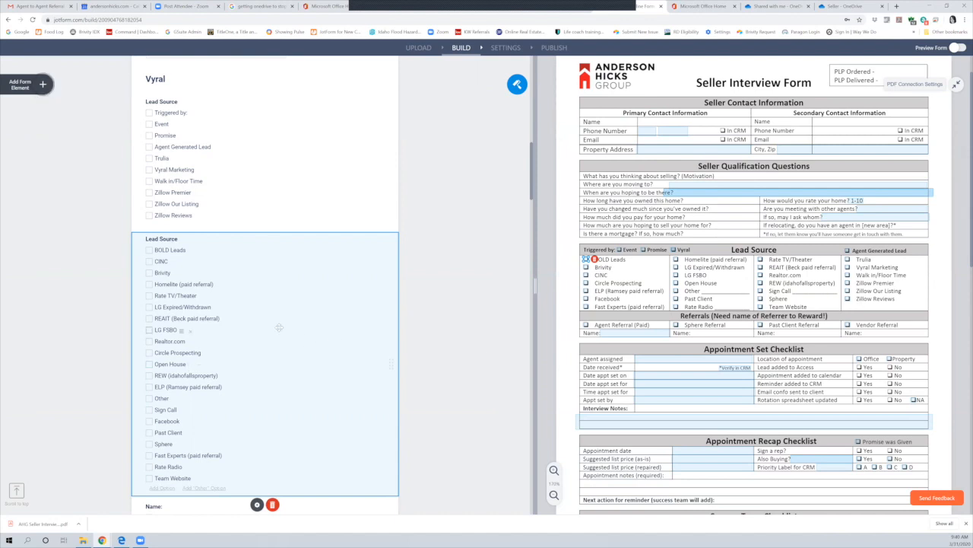
Review the form in the builder, then open the form's SETTINGS page
scroll(272, 359, "down", 4)
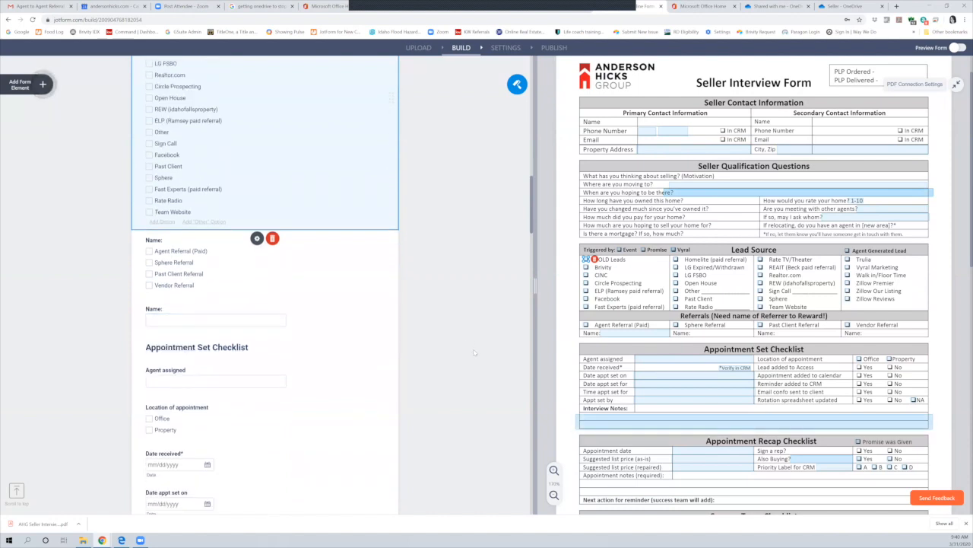
scroll(401, 335, "down", 10)
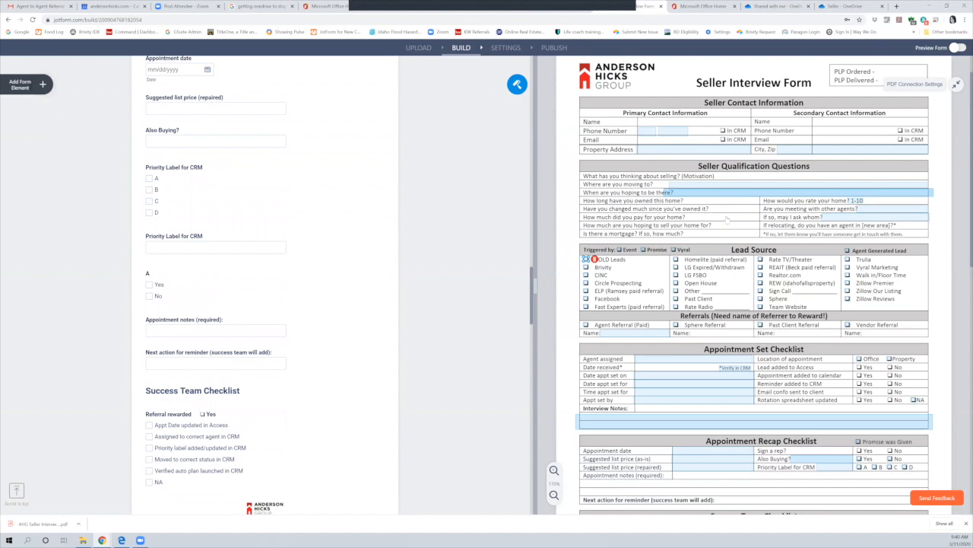
scroll(736, 288, "up", 1)
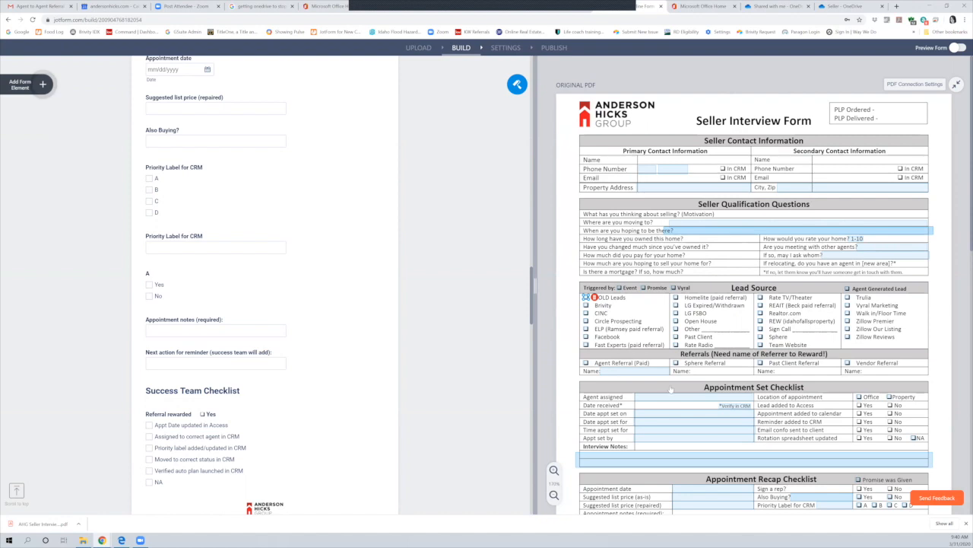
scroll(460, 206, "up", 10)
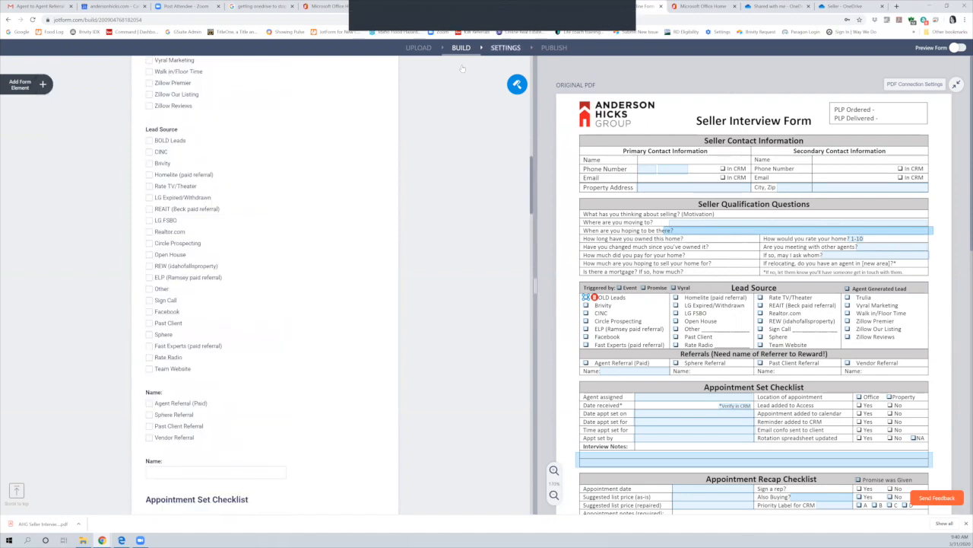
left_click(506, 47)
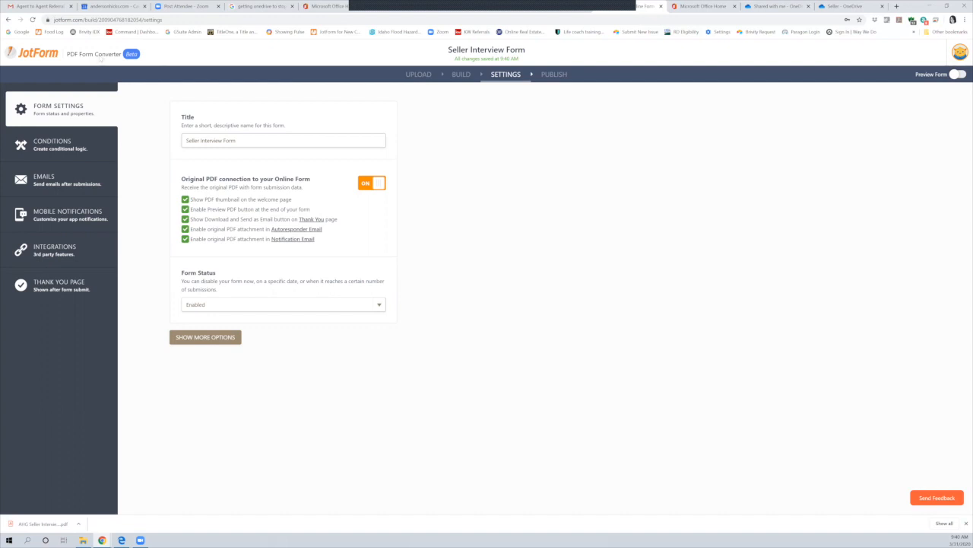
Go back to BUILD, then open SETTINGS > CONDITIONS to list the new condition types
left_click(462, 73)
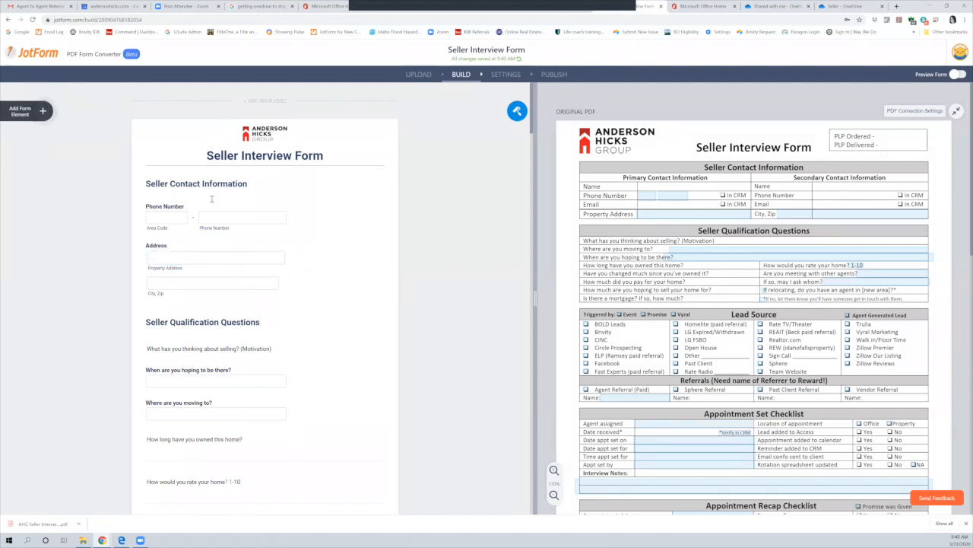
scroll(228, 448, "down", 3)
scroll(274, 425, "up", 3)
left_click(501, 76)
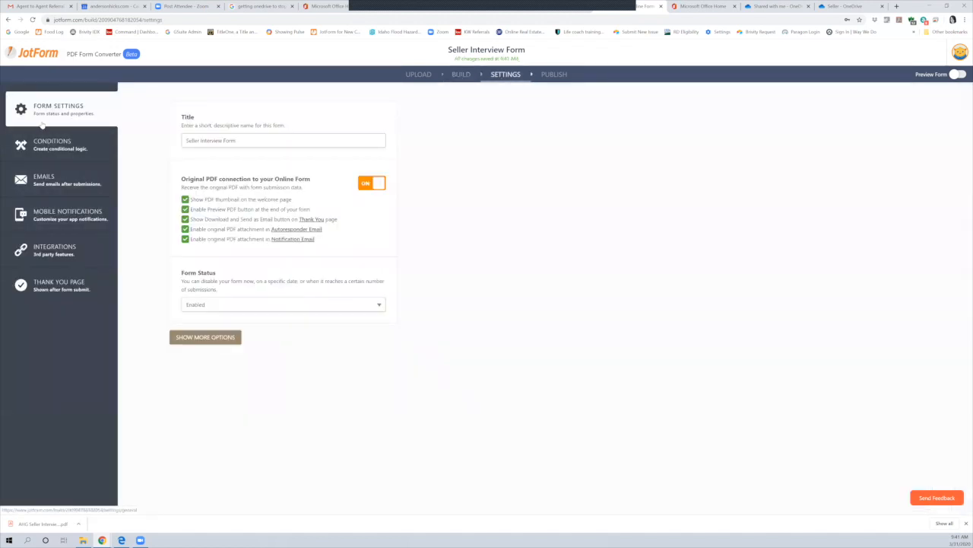
left_click(45, 146)
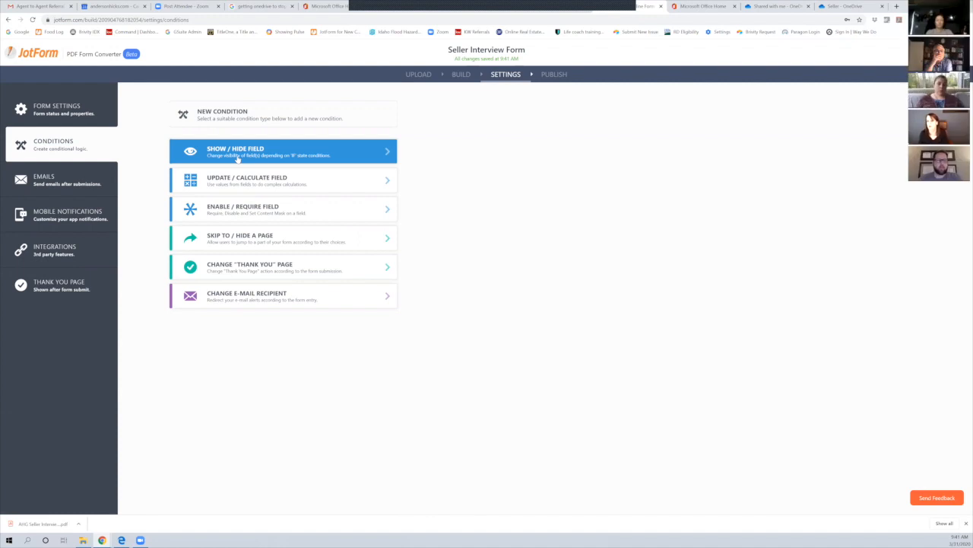
Start a Show/Hide Field condition, review its IF field list, then move to the EMAILS settings
left_click(237, 155)
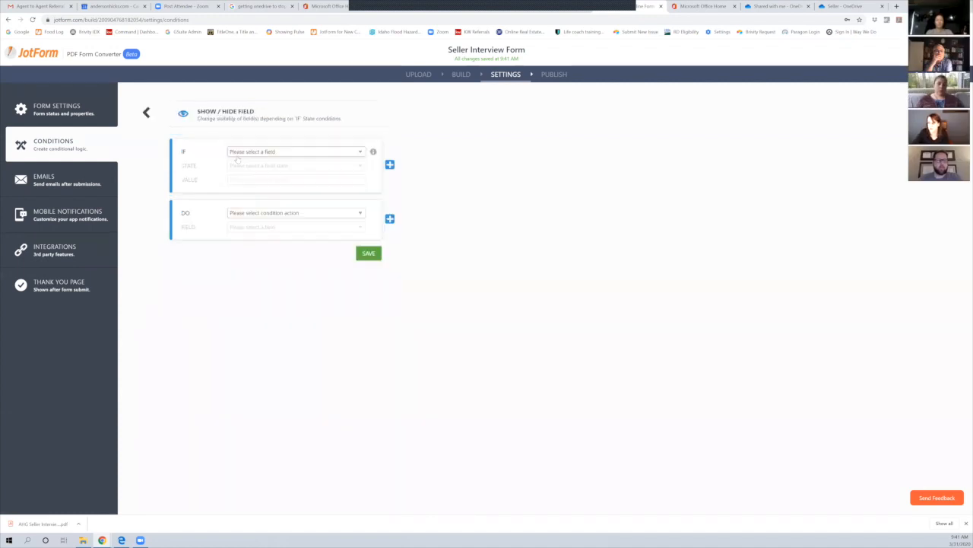
left_click(238, 152)
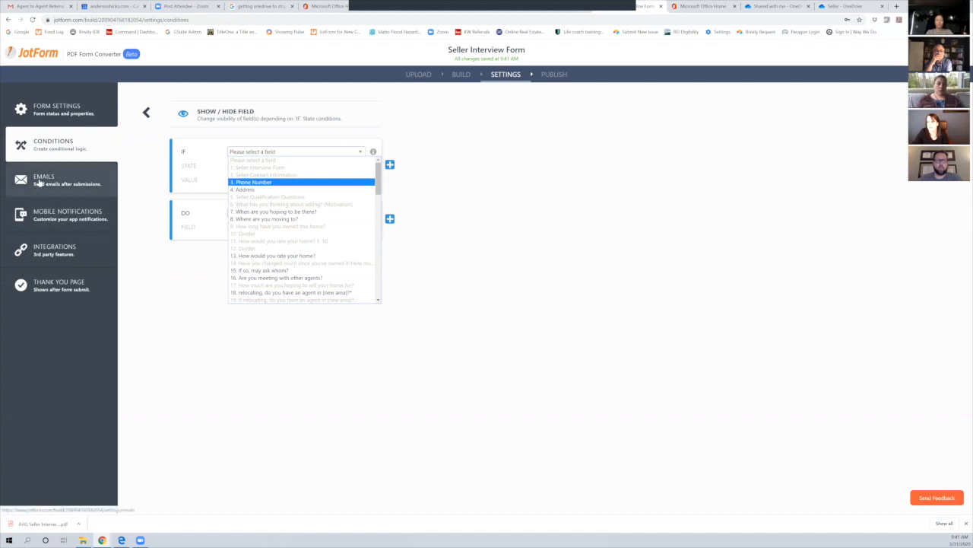
left_click(38, 182)
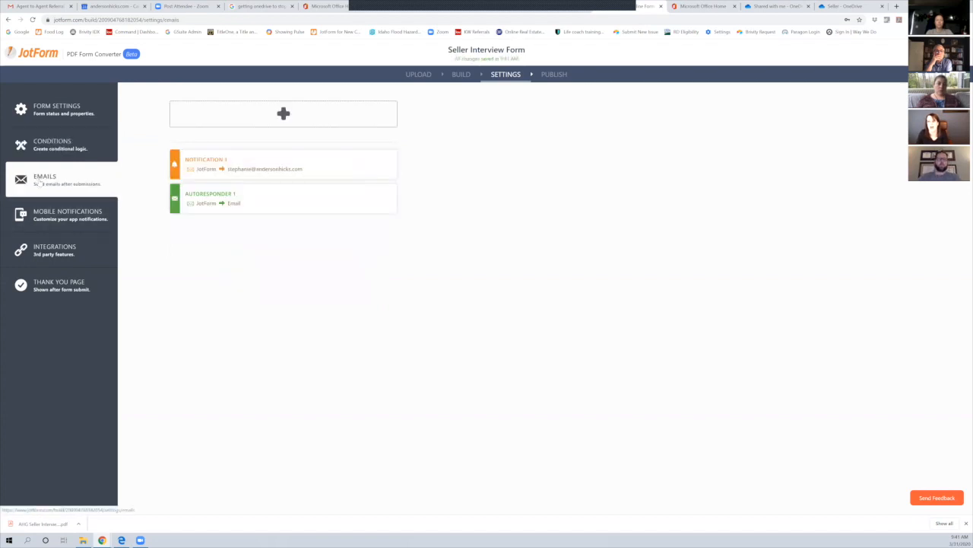
Edit Notification 1 and select its 'Re: {form_title}' subject, reviewing the field placeholders in the email table
mouse_move(208, 200)
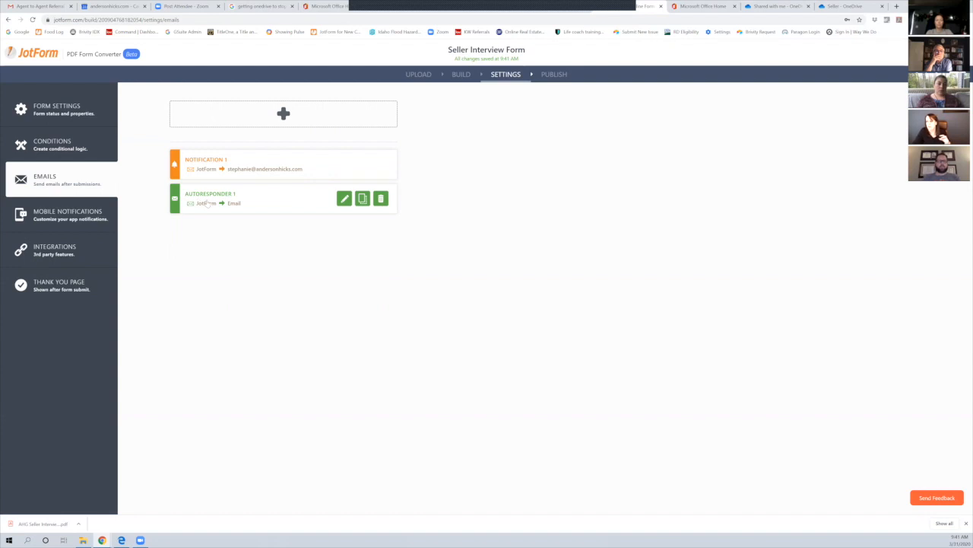
mouse_move(210, 172)
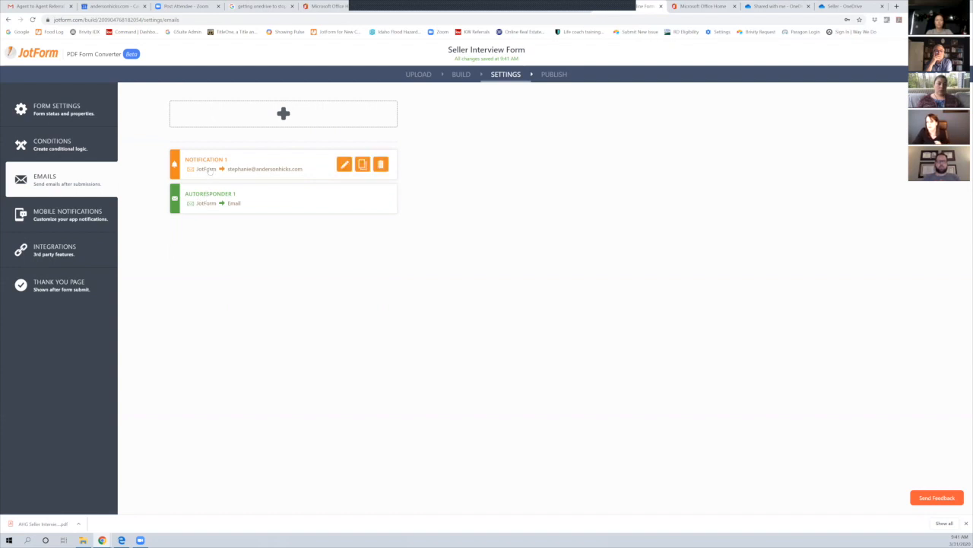
left_click(343, 166)
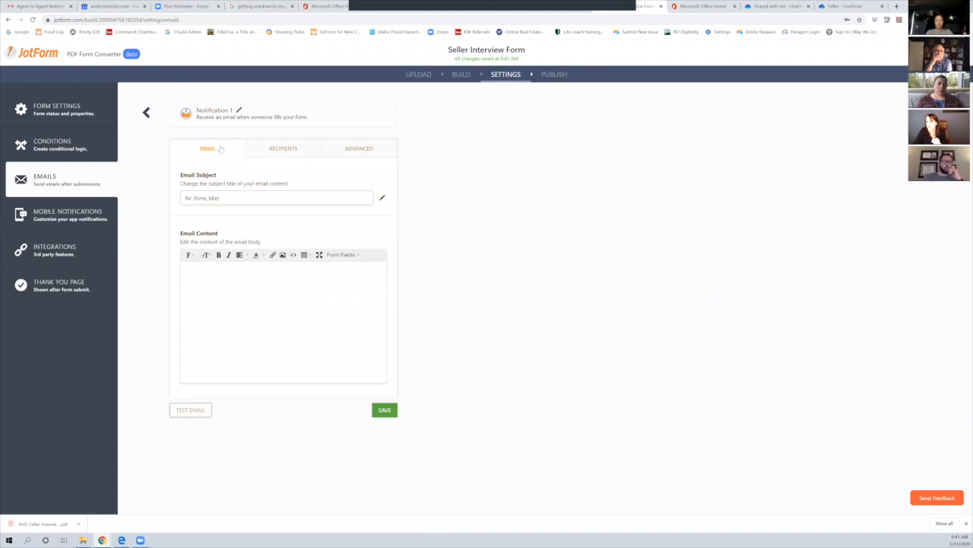
left_click_drag(220, 197, 181, 196)
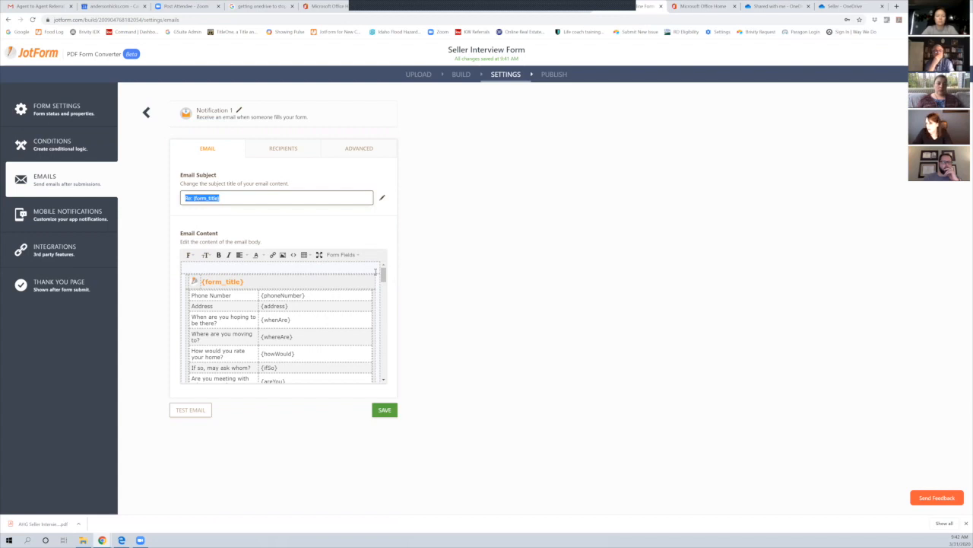
left_click_drag(383, 277, 375, 312)
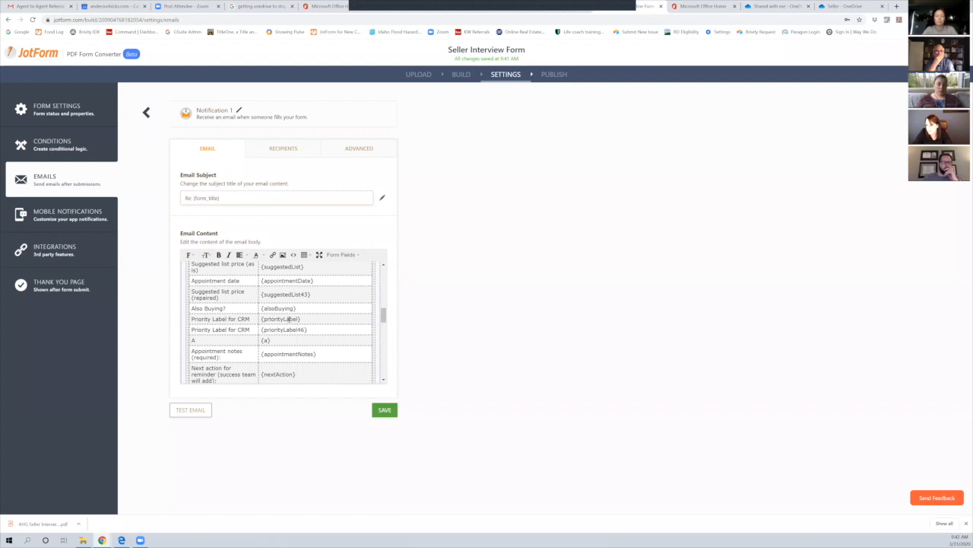
left_click_drag(302, 318, 260, 318)
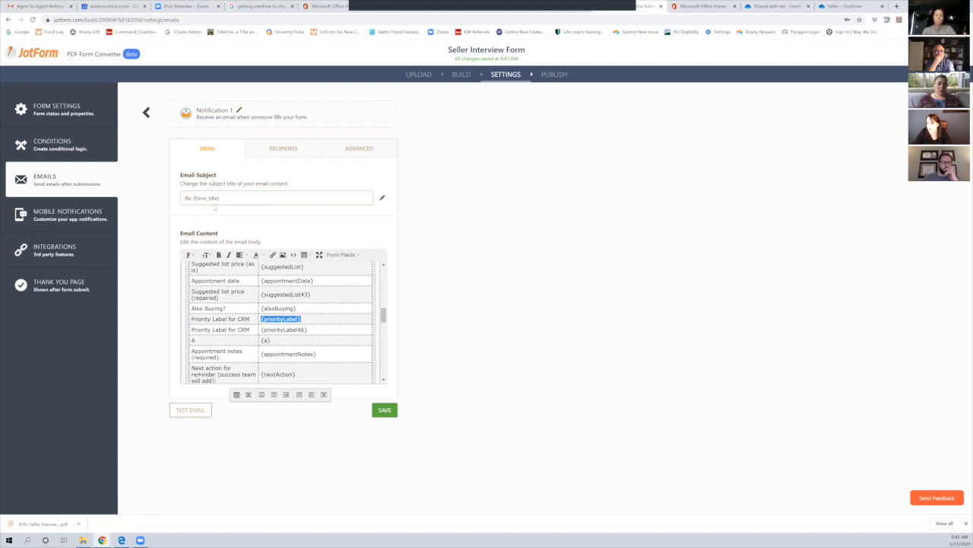
triple_click(185, 197)
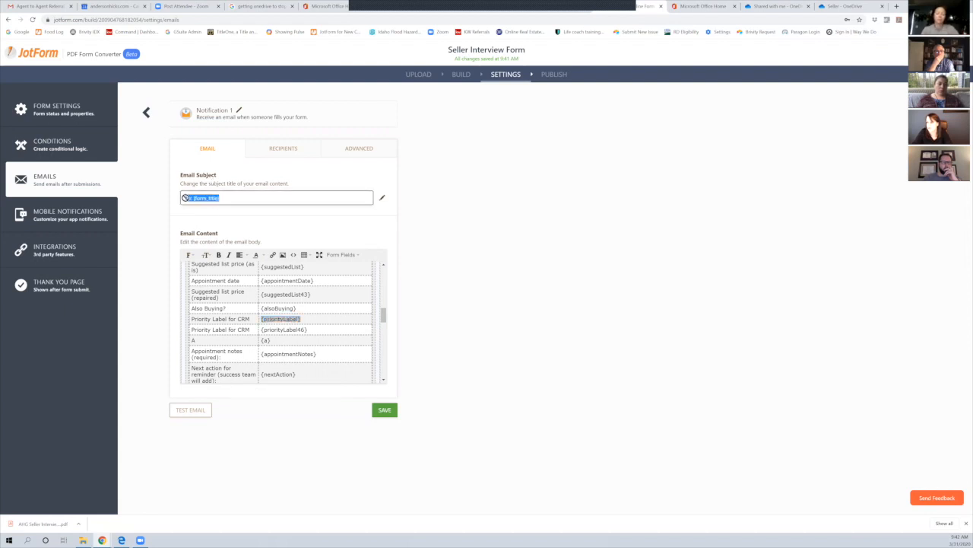
Replace the subject with 'Congrats' followed by the copied {1Name} placeholder
type("Congrats")
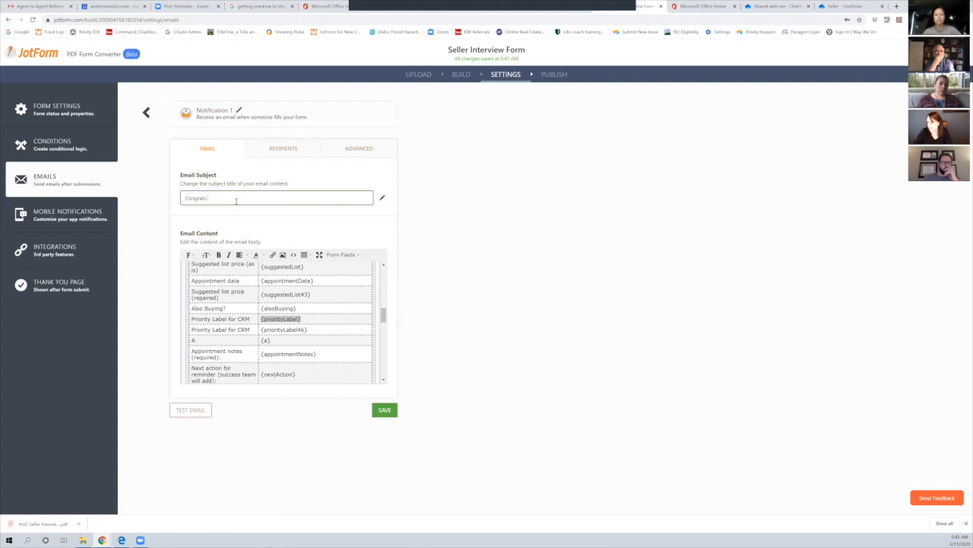
left_click_drag(383, 314, 382, 326)
scroll(382, 325, "down", 3)
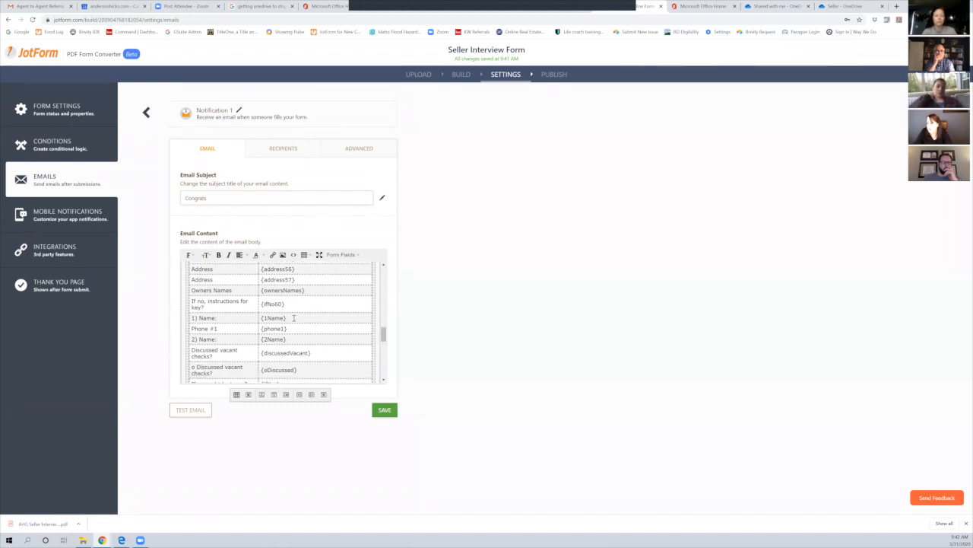
left_click_drag(287, 318, 261, 318)
key("ctrl+c")
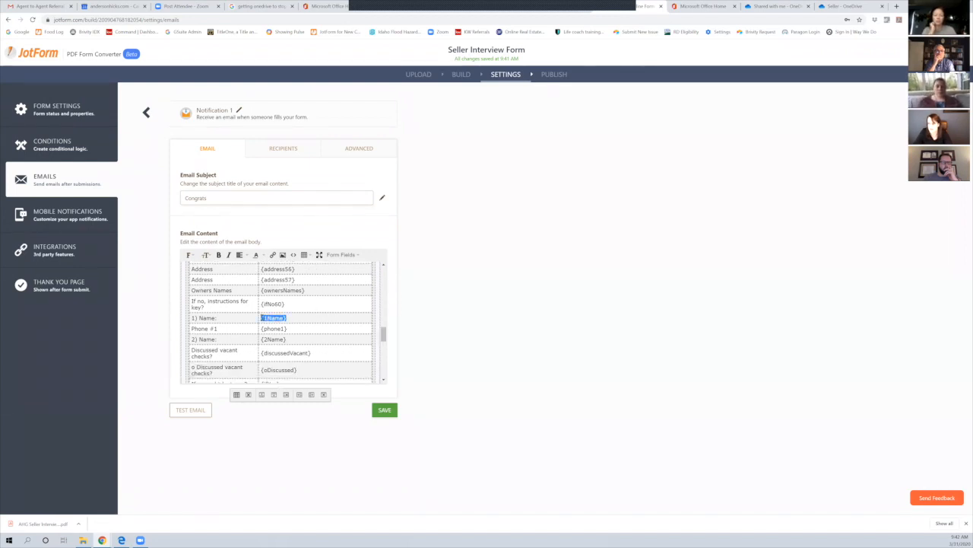
left_click(216, 198)
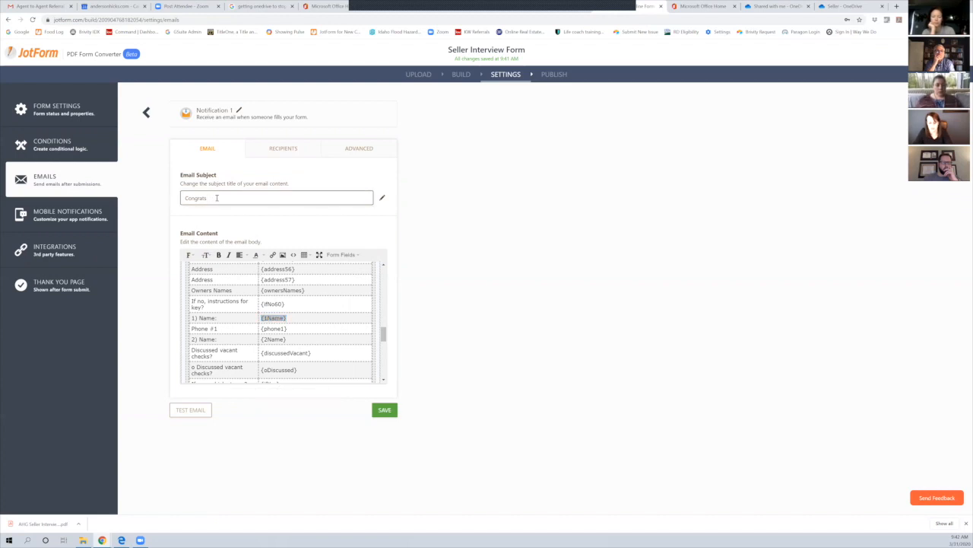
key("ctrl+v")
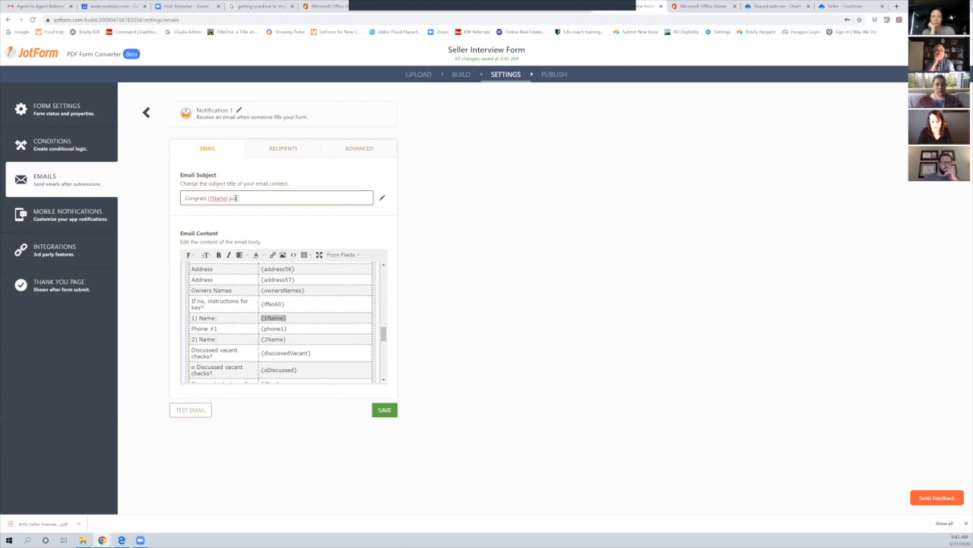
Append 'just set and appointment for oyu on' and the {dateAppt35} placeholder to the subject
type("just set and appointment for oyu on")
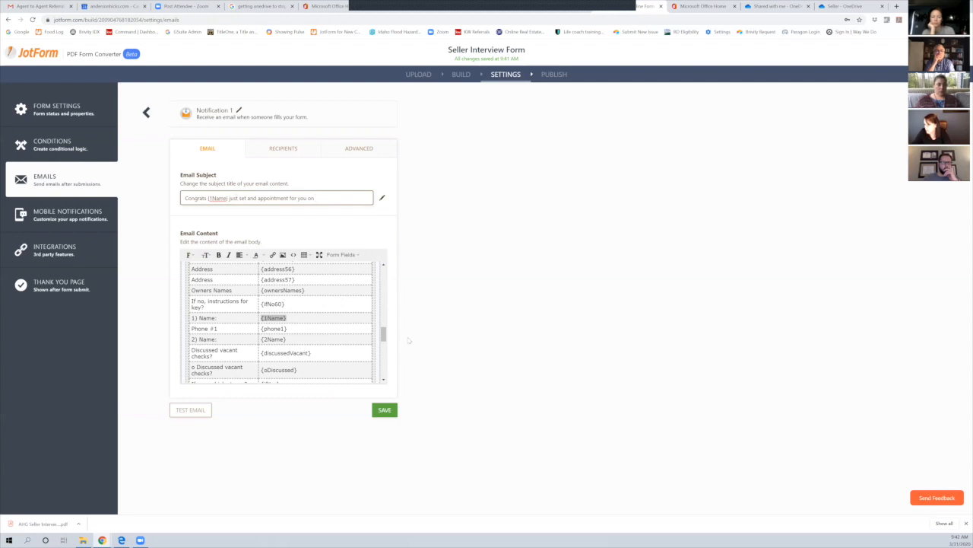
left_click_drag(383, 332, 384, 299)
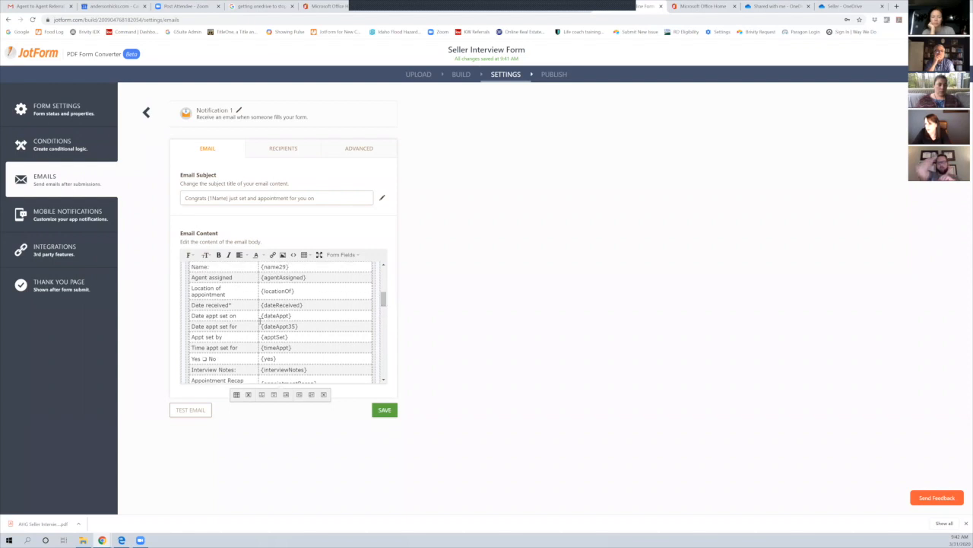
left_click_drag(308, 326, 261, 322)
key("ctrl+c")
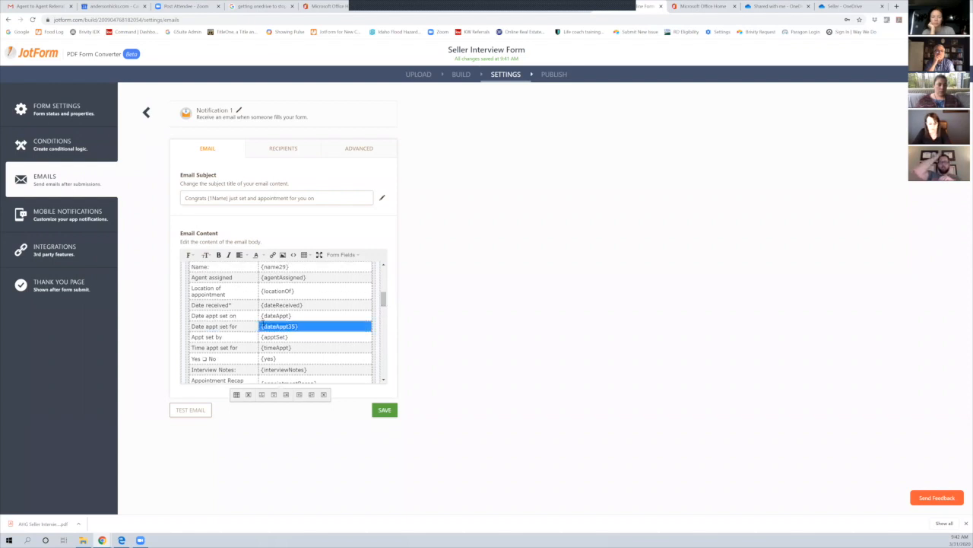
left_click(324, 200)
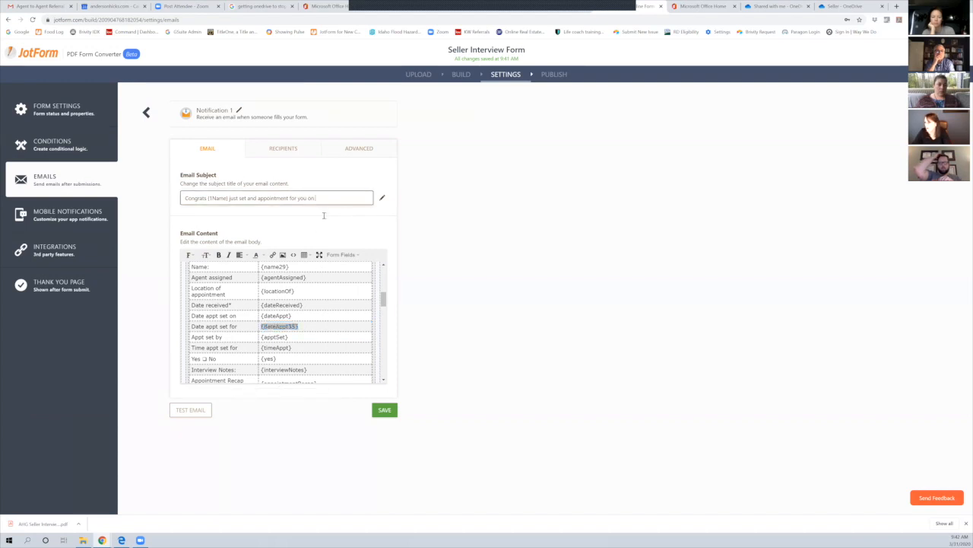
key("ctrl+v")
type("a")
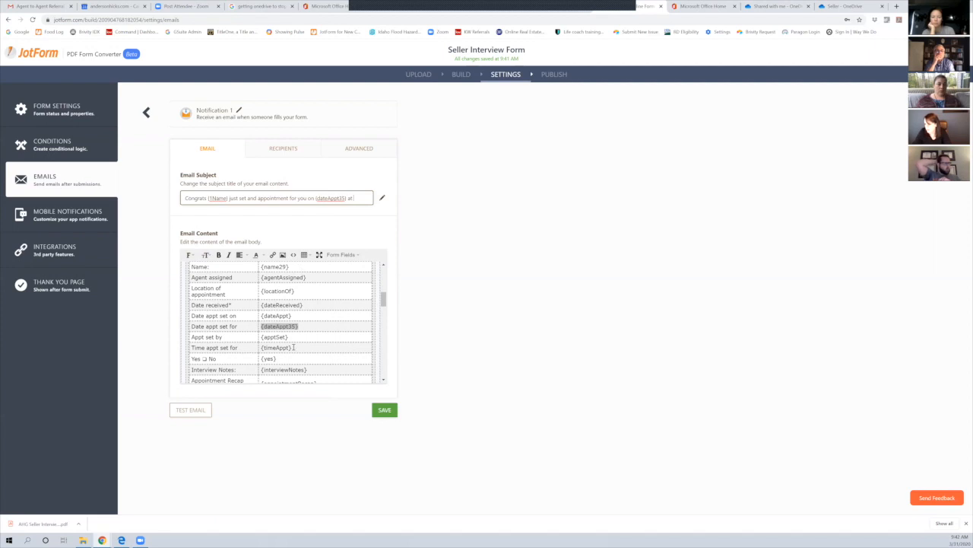
Finish the subject with the {timeAppt} placeholder and an exclamation mark
left_click_drag(292, 348, 260, 344)
key("ctrl+c")
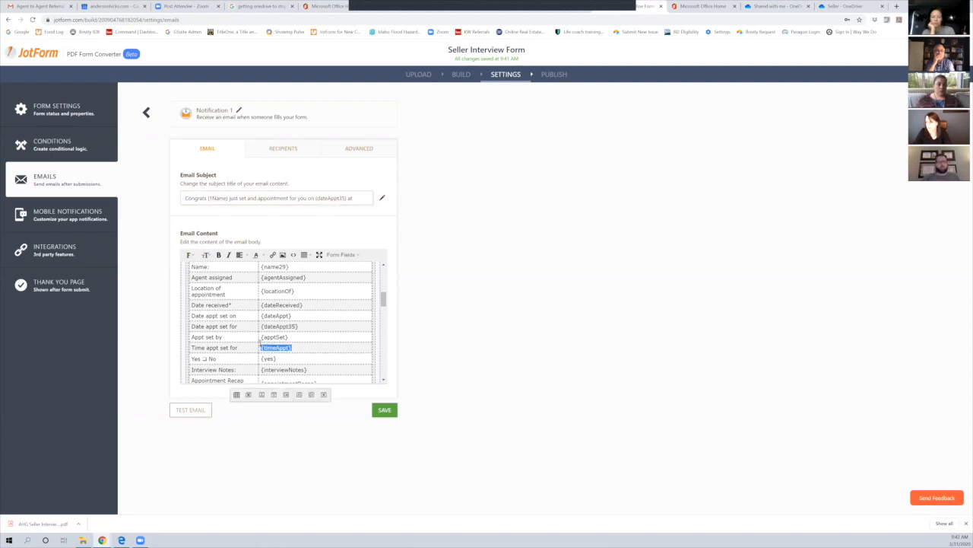
left_click(361, 198)
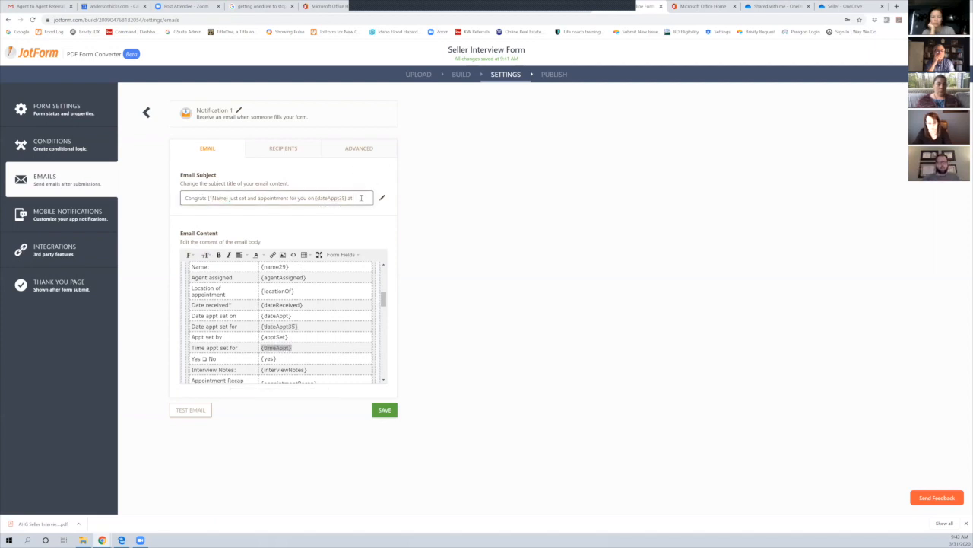
key("ctrl+v")
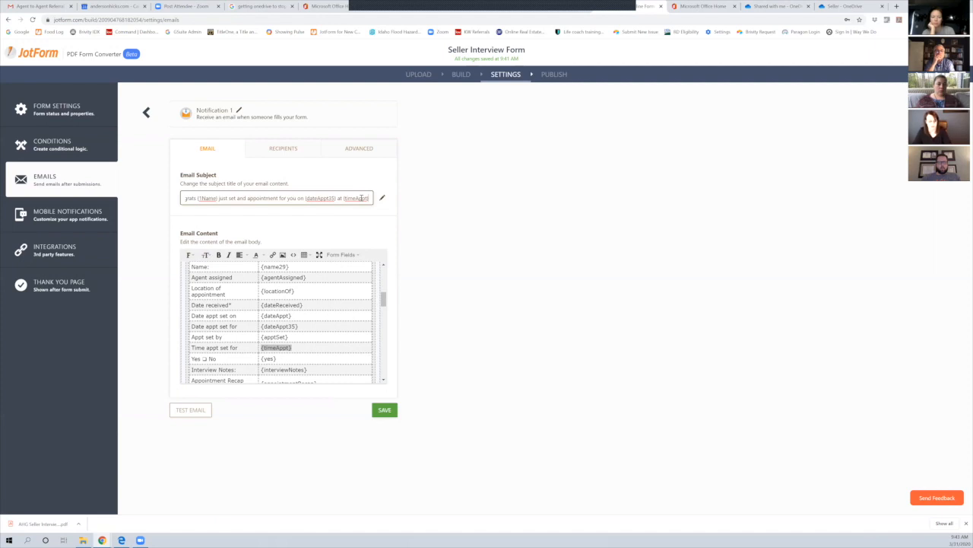
type("!")
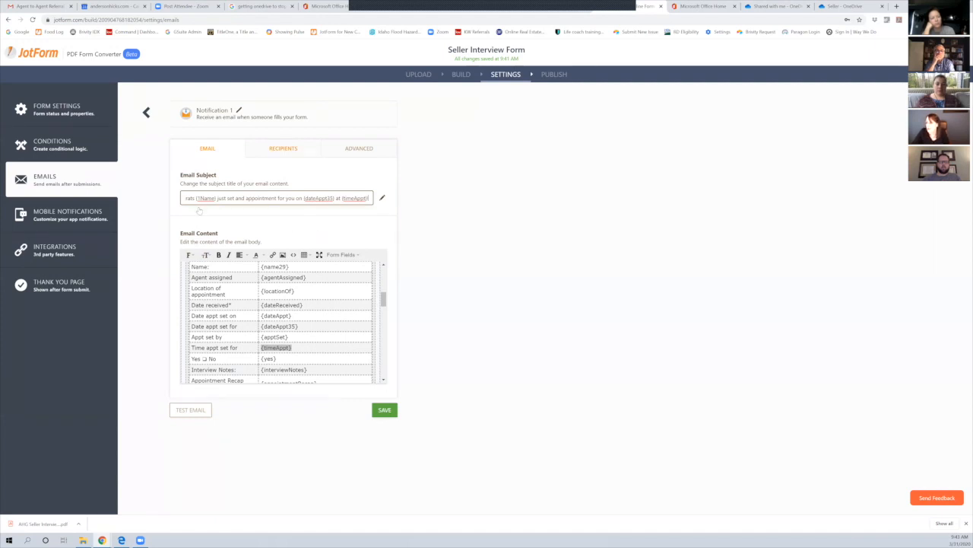
left_click(298, 152)
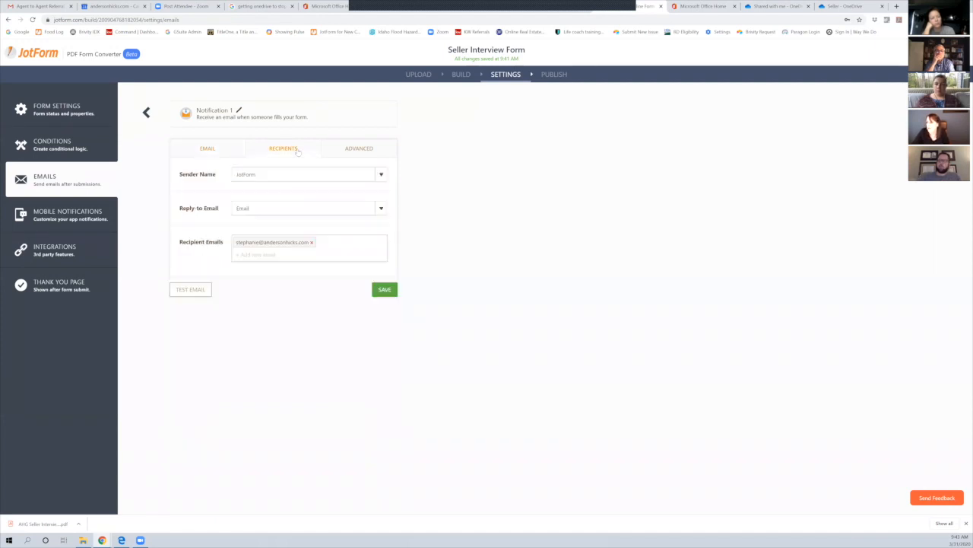
Add an additional recipient e-mail address to Notification 1's recipients list
left_click(215, 152)
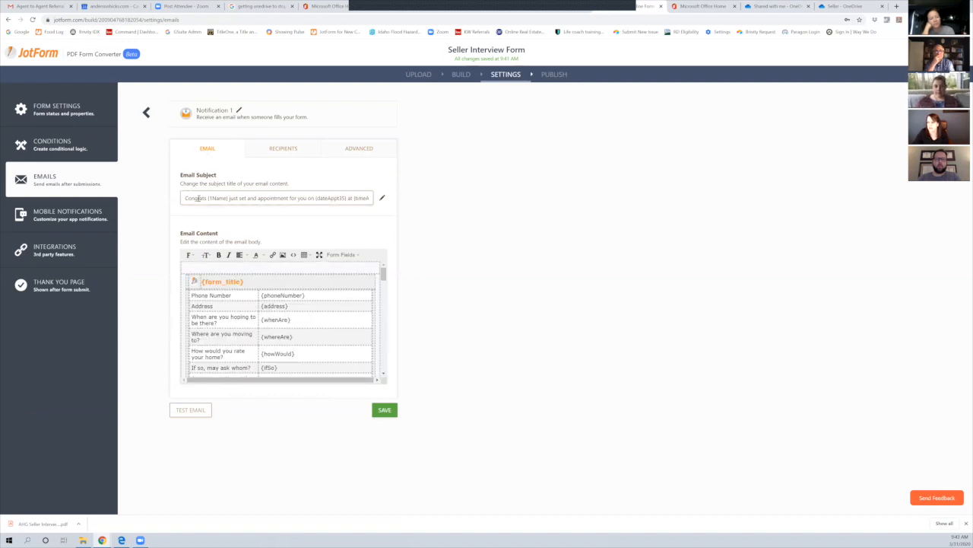
left_click(269, 152)
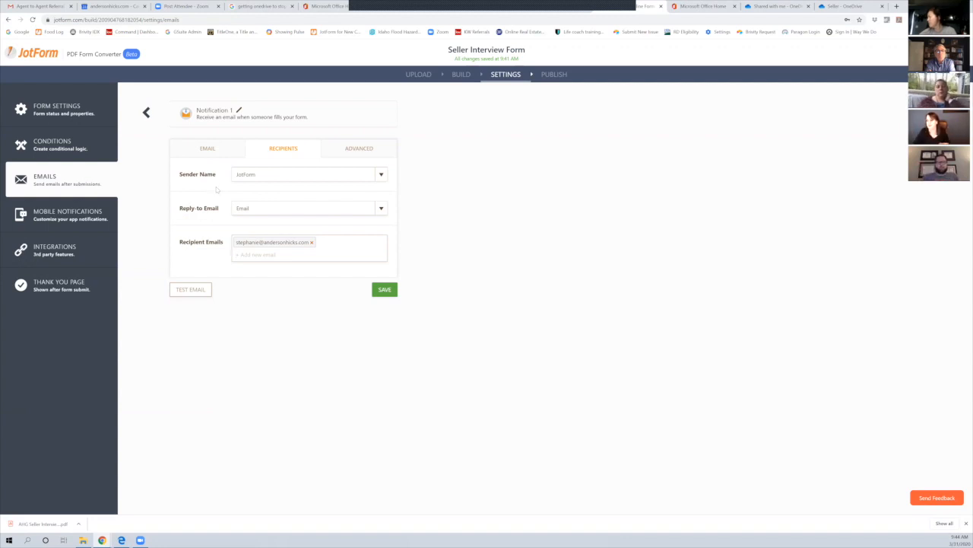
left_click(296, 257)
key("Return")
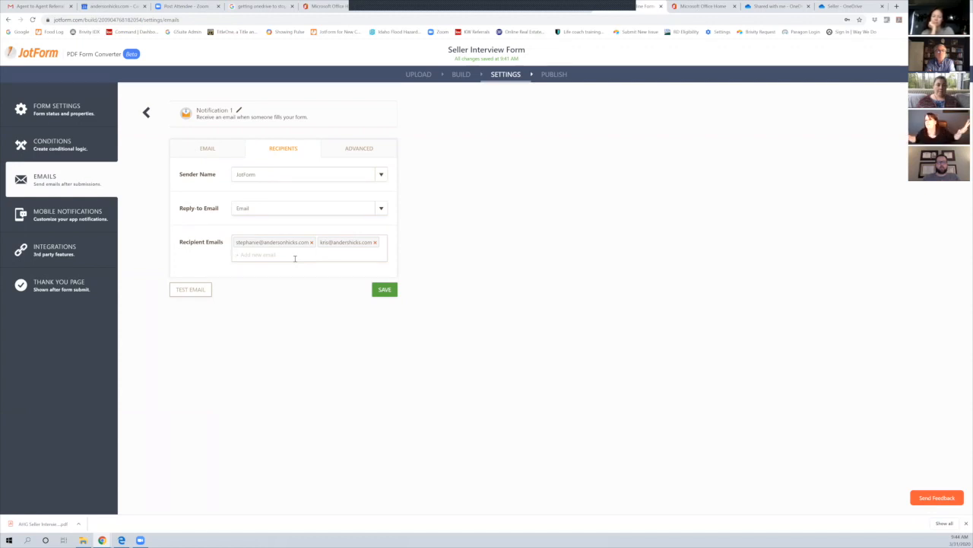
left_click(295, 258)
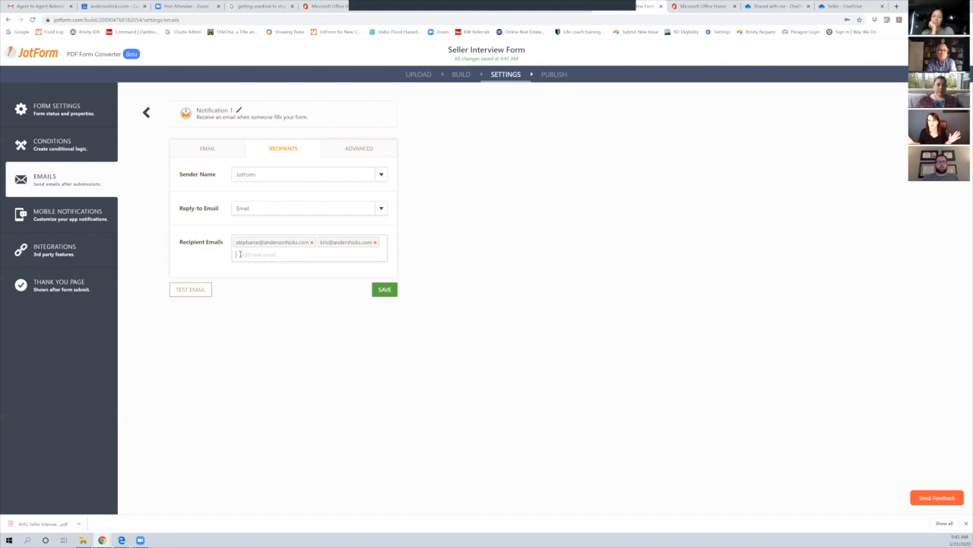
left_click(360, 148)
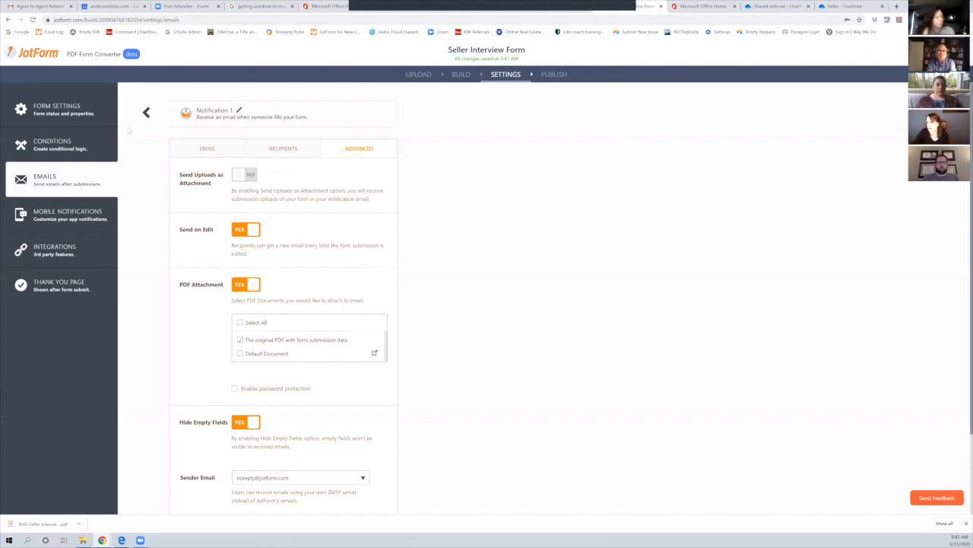
Decline discarding the Notification 1 edits and save its settings, returning to the Emails list
left_click(148, 115)
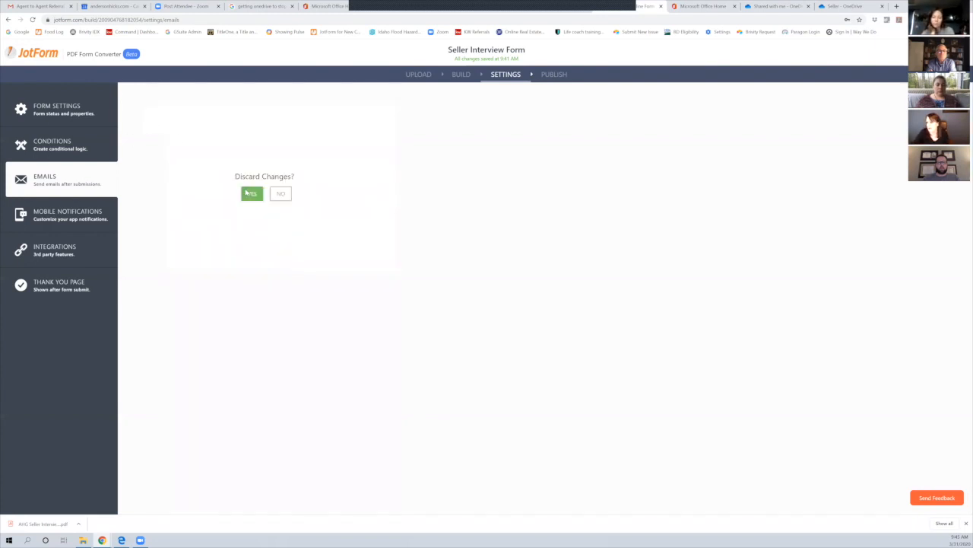
left_click(281, 195)
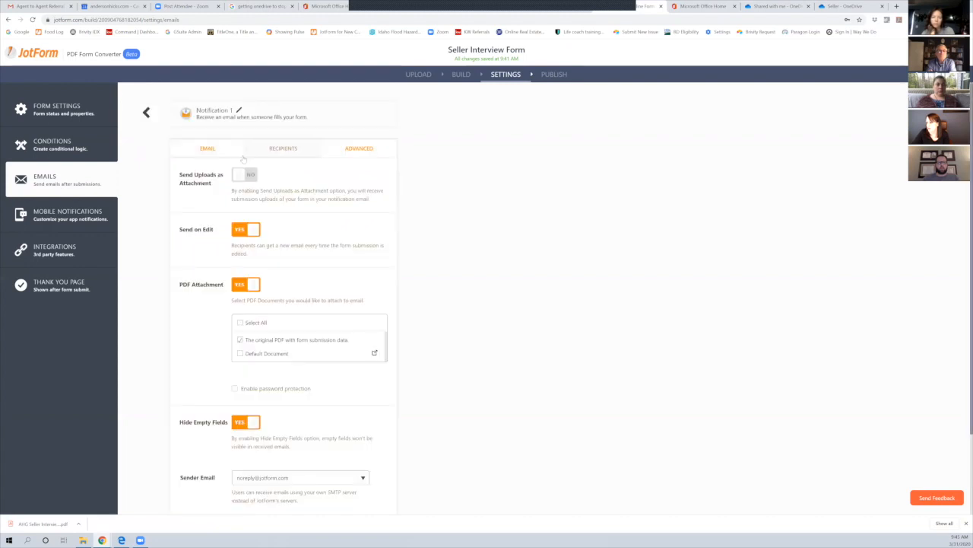
scroll(345, 365, "down", 2)
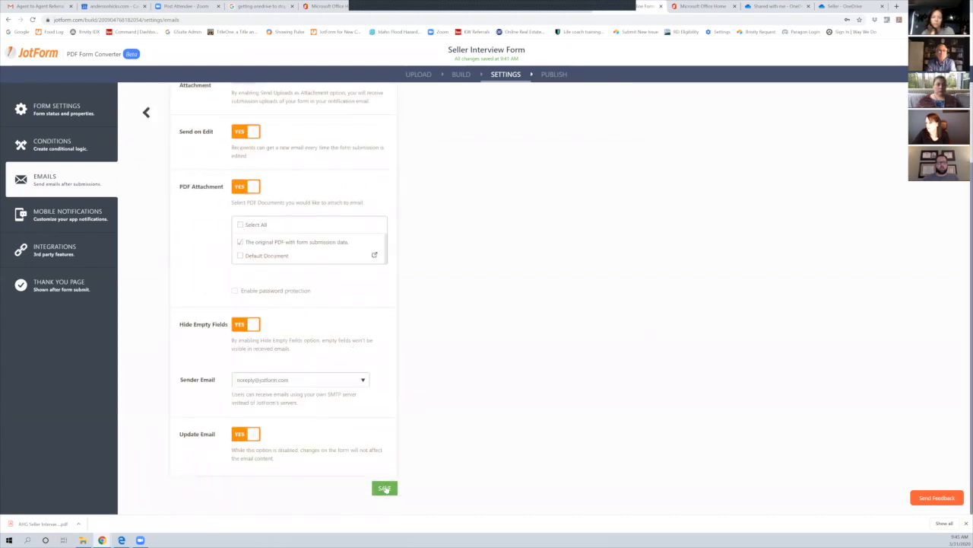
left_click(384, 487)
mouse_move(207, 213)
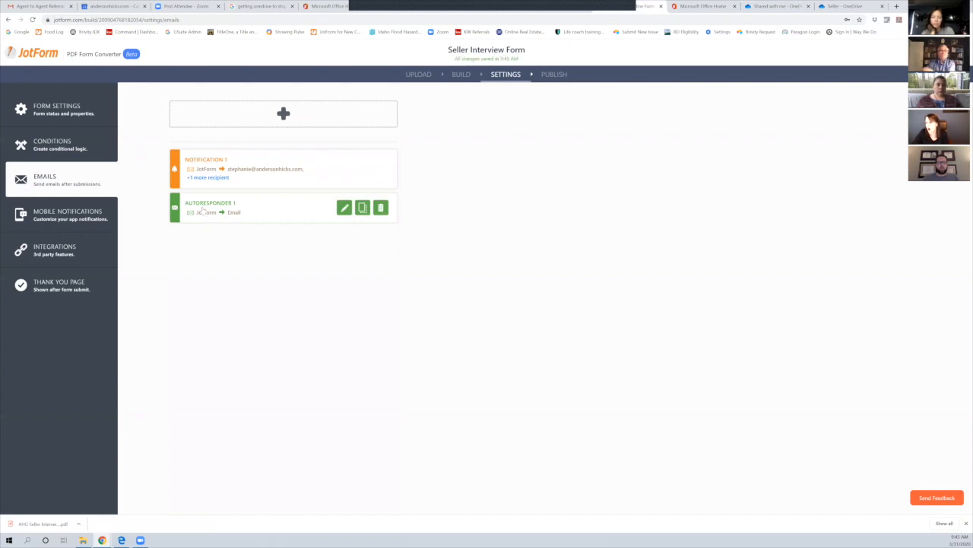
Open Autoresponder 1 and select its 'We have received your response for {form_title}' subject
left_click(345, 208)
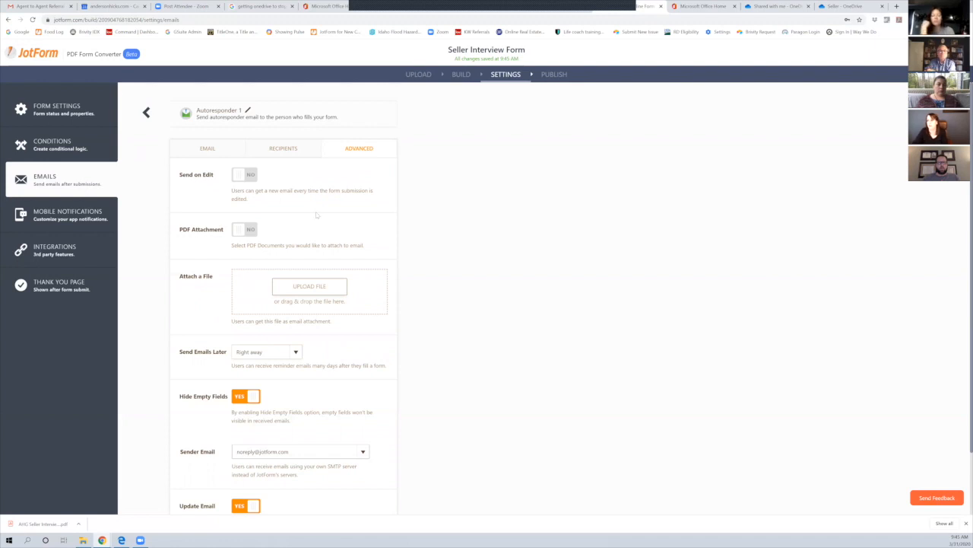
left_click(147, 113)
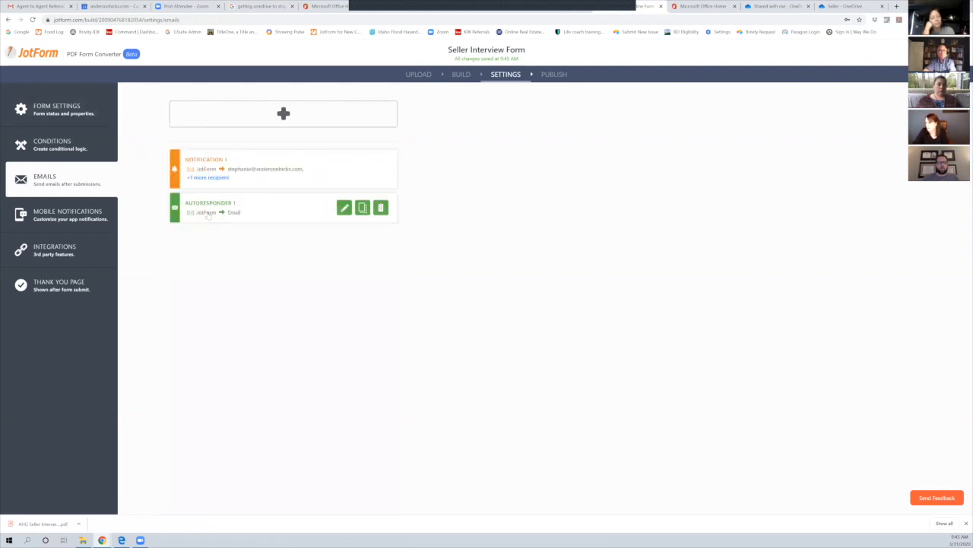
left_click(207, 215)
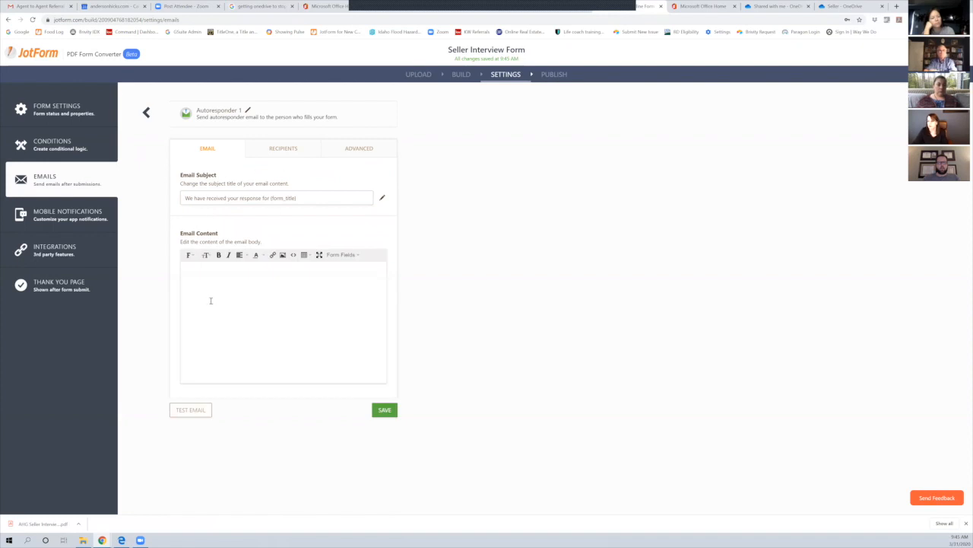
left_click(189, 200)
left_click_drag(190, 199, 319, 212)
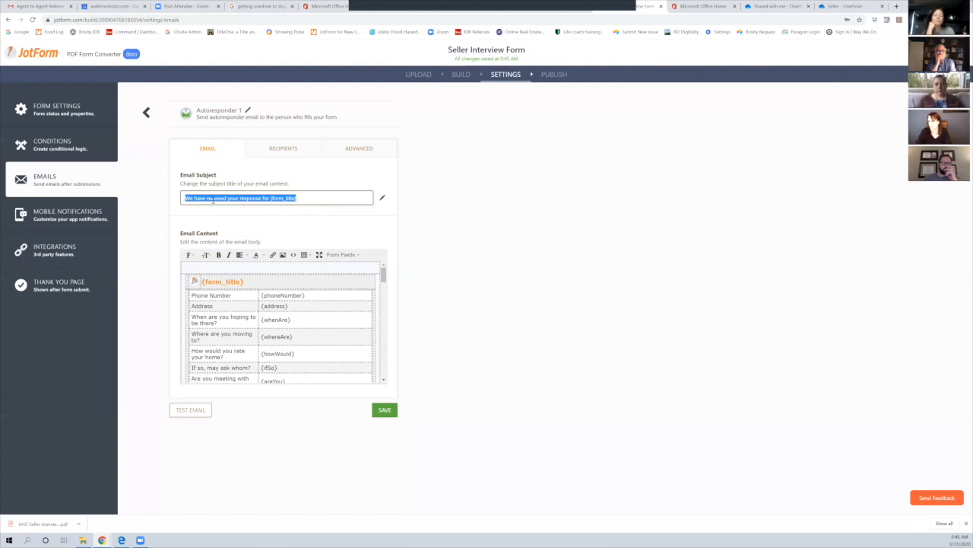
left_click(267, 153)
Leave Recipient Email unchanged and turn Autoresponder 1's PDF Attachment to YES
left_click(243, 242)
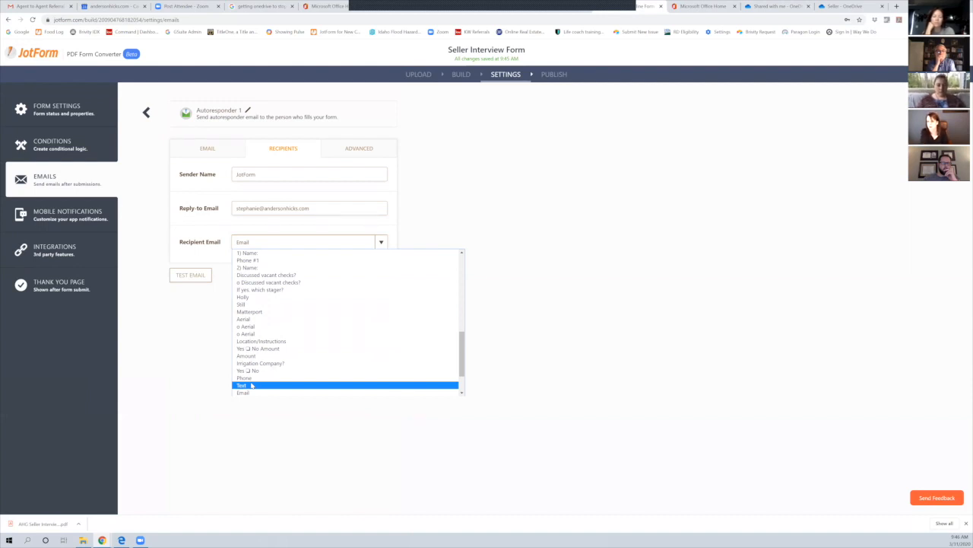
key("Up")
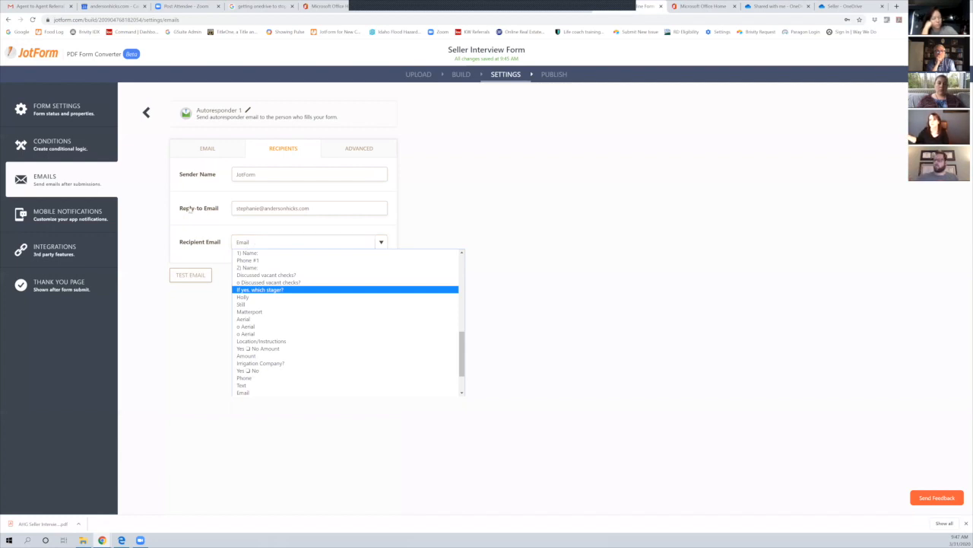
left_click(346, 152)
left_click(351, 149)
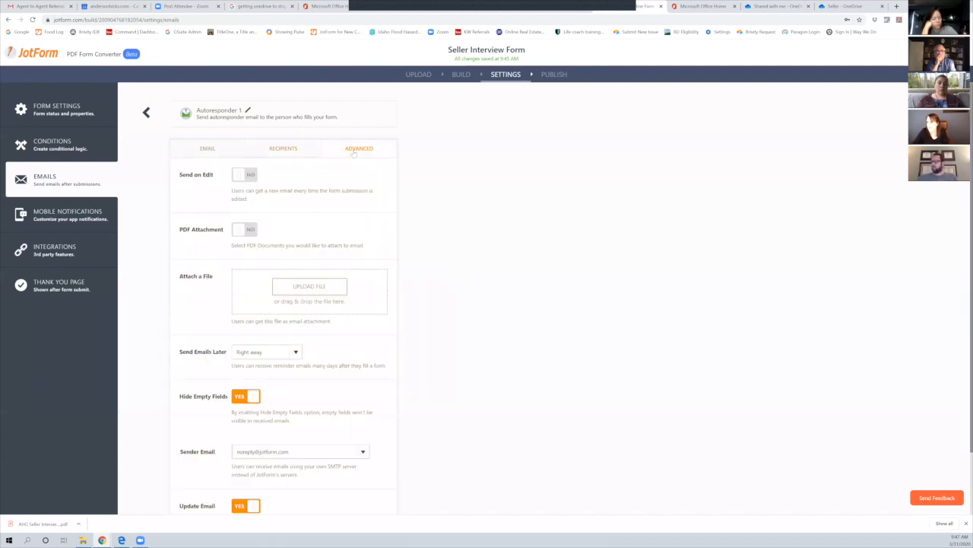
left_click(251, 230)
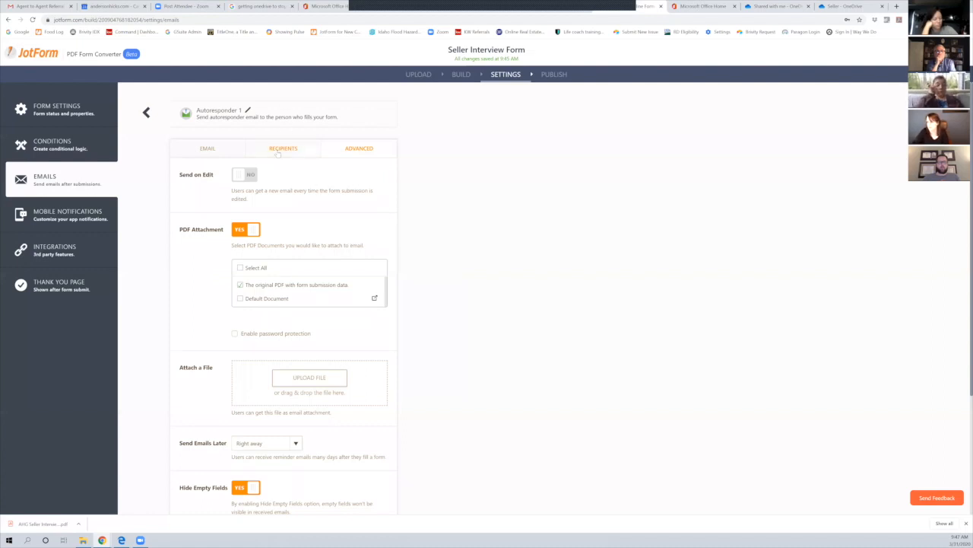
Show Autoresponder 1's Recipients tab, with Recipient Email still set to Email
left_click(279, 147)
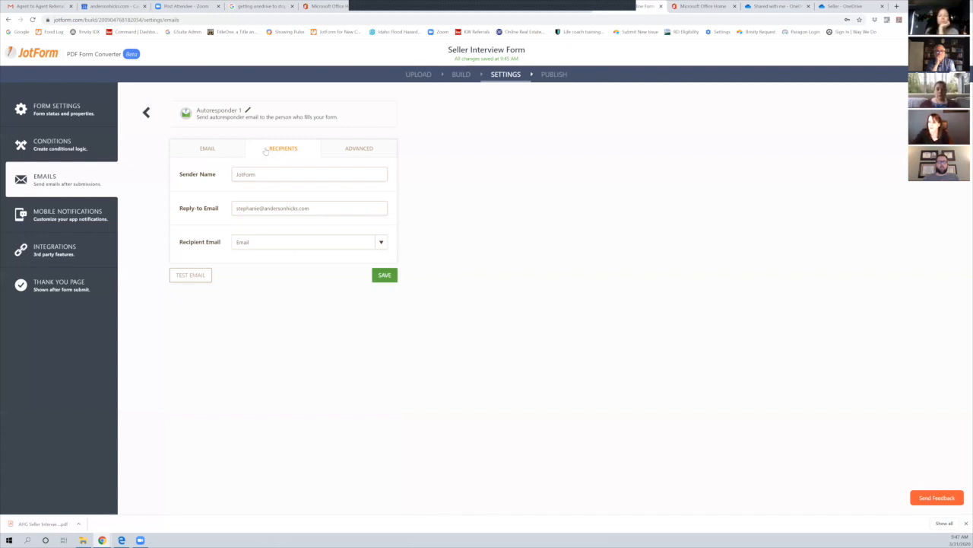
Discard the unsaved Autoresponder 1 changes and return to My Forms
left_click(146, 112)
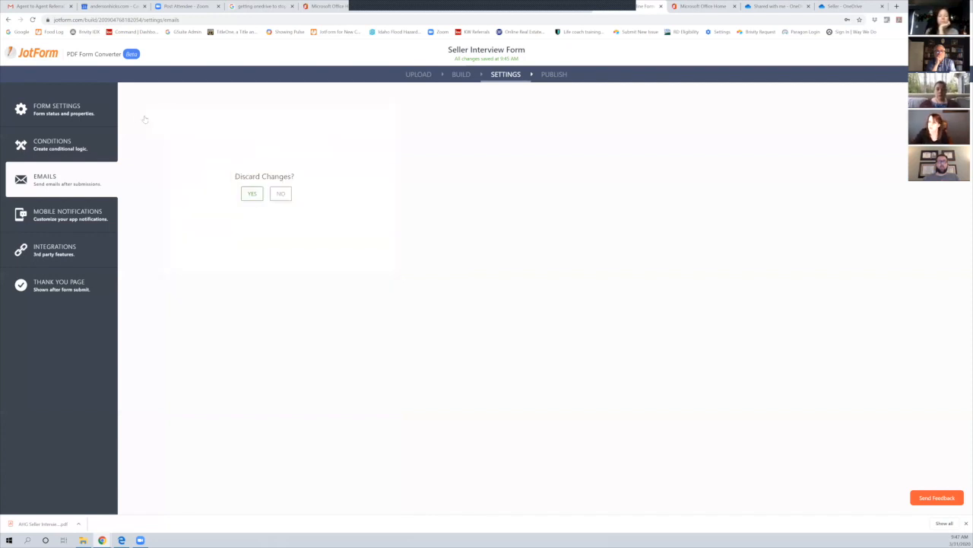
left_click(251, 193)
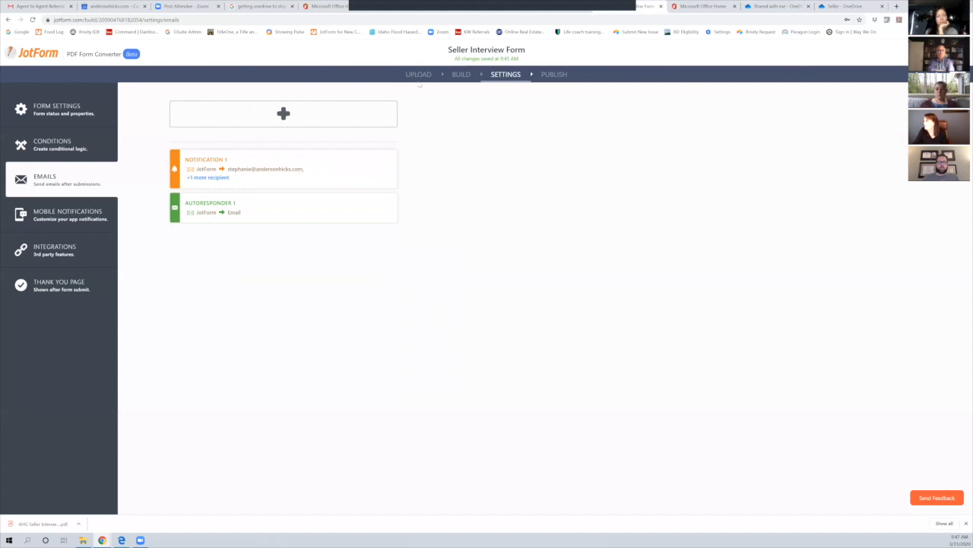
left_click(57, 52)
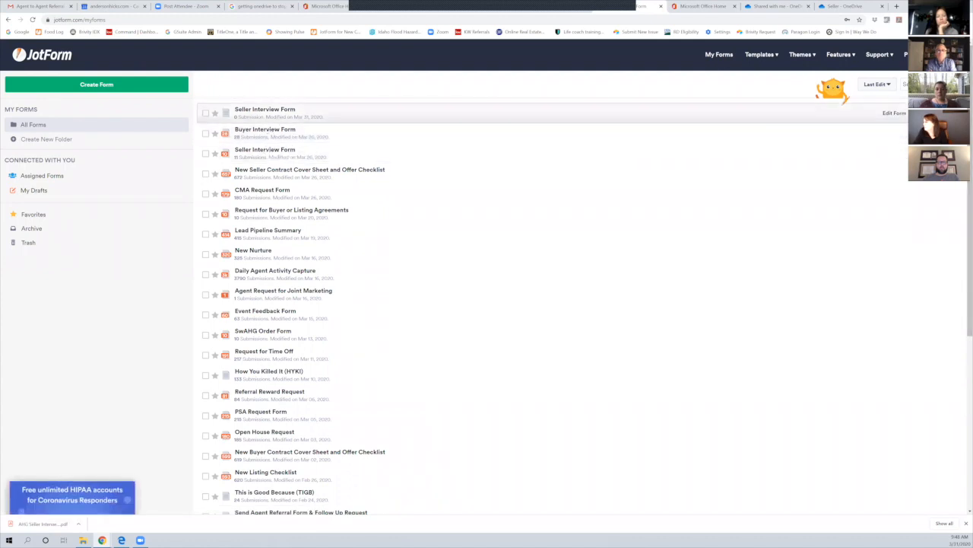
Delete the empty Seller Interview Form and view the live Buyer Interview Form
left_click(914, 112)
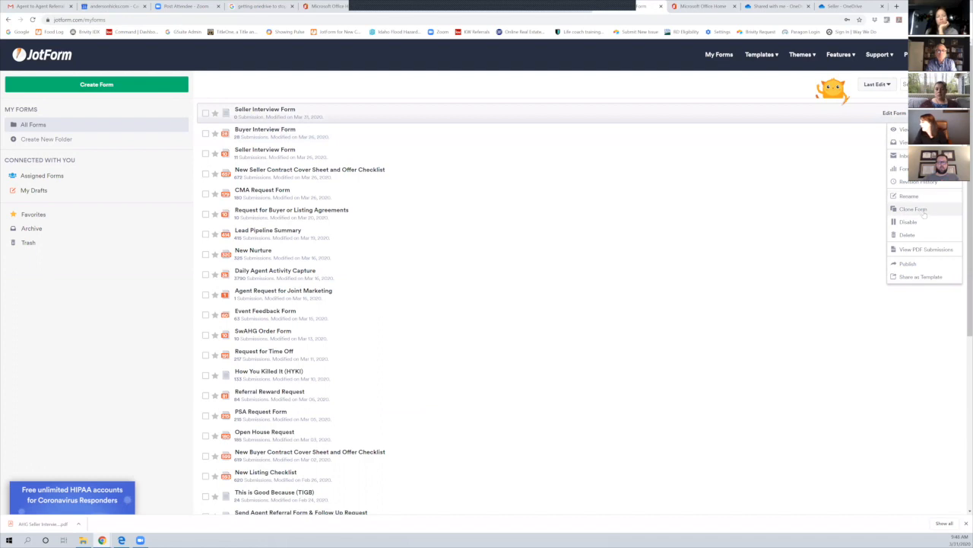
left_click(909, 234)
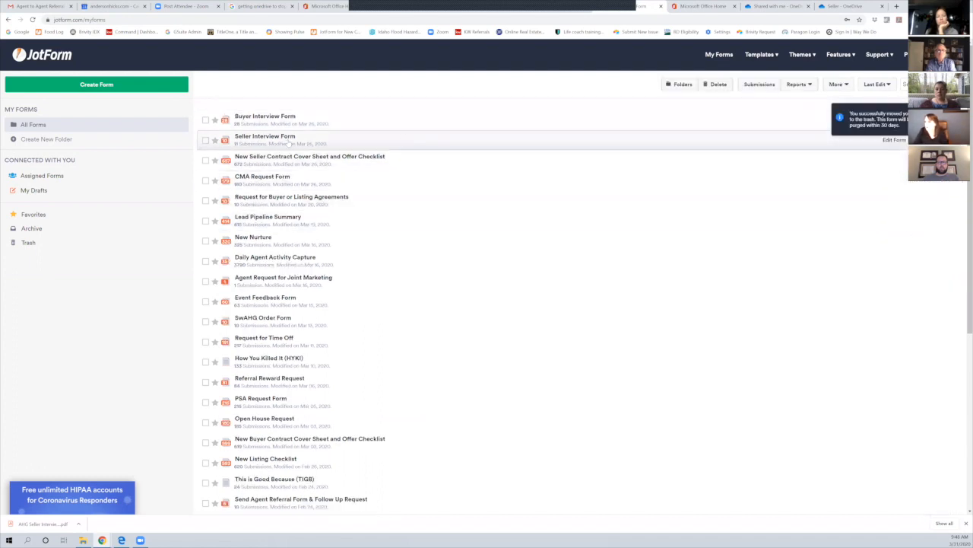
left_click(283, 118)
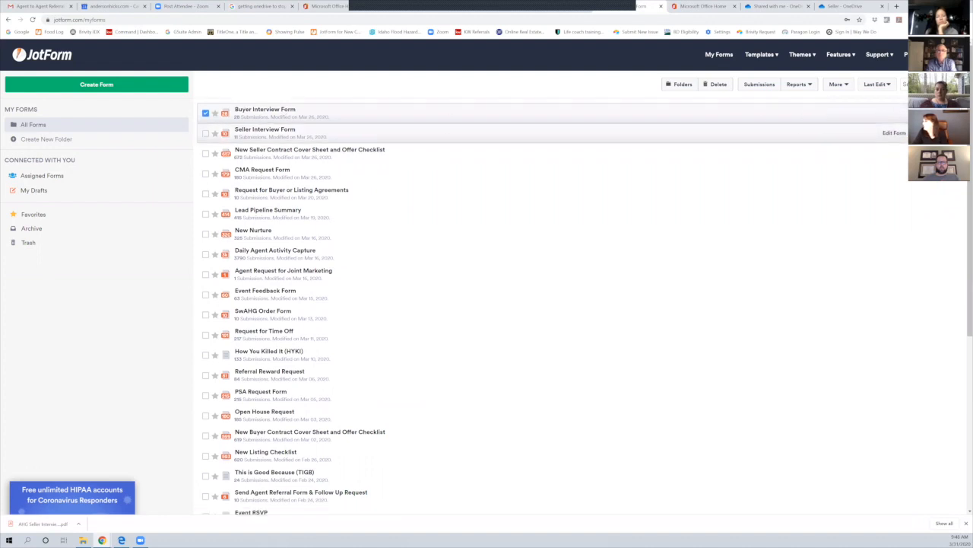
left_click(935, 113)
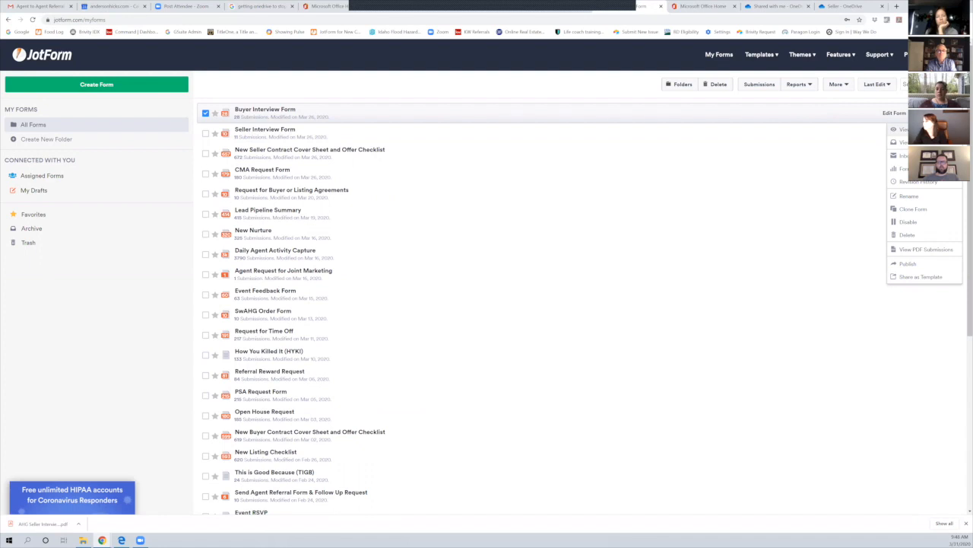
left_click(912, 129)
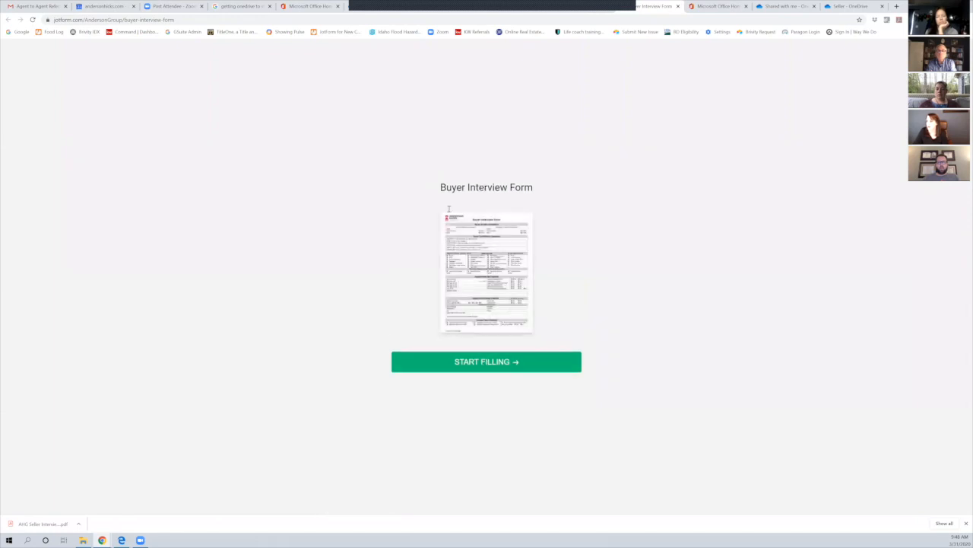
Start filling the Buyer Interview Form and tick Promise under Triggered By
left_click(479, 362)
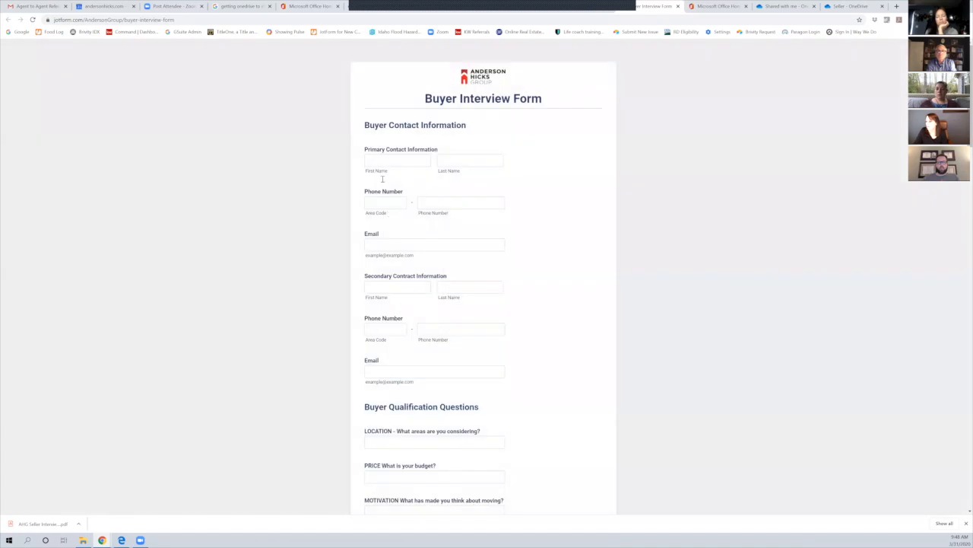
scroll(428, 327, "down", 20)
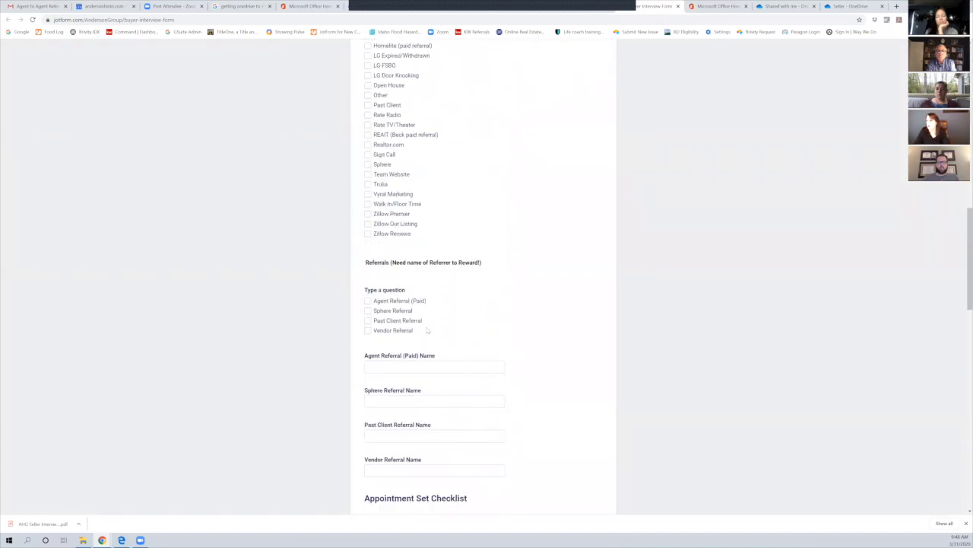
scroll(428, 328, "up", 20)
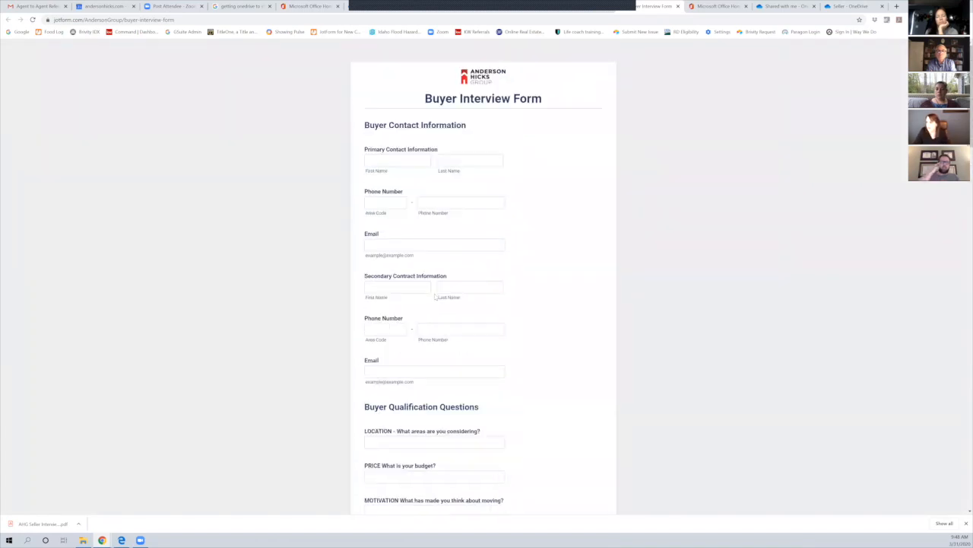
scroll(435, 297, "down", 5)
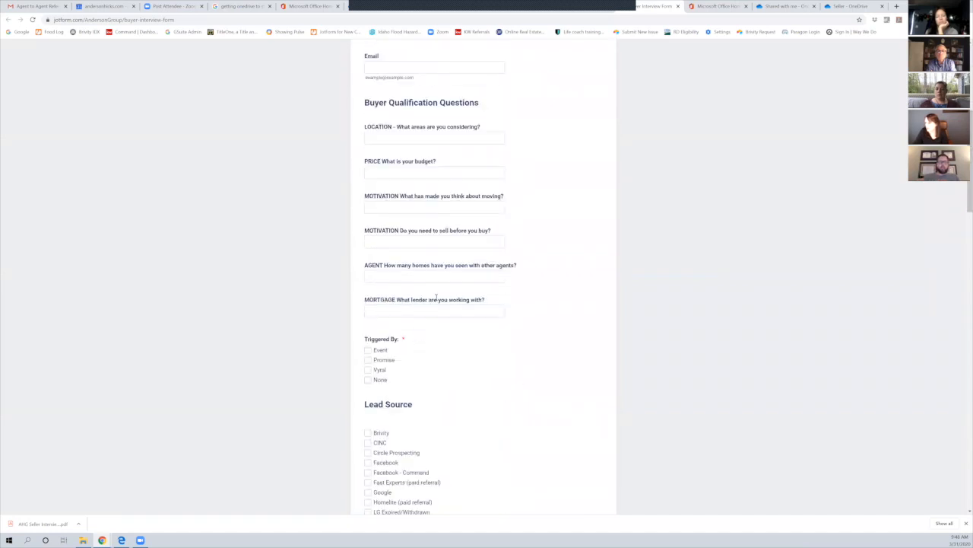
scroll(402, 342, "down", 15)
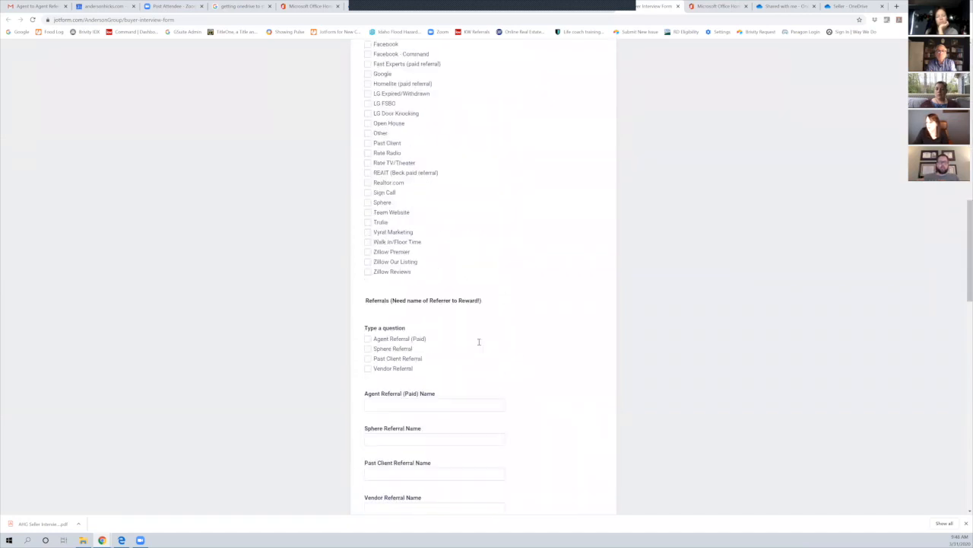
scroll(481, 339, "down", 6)
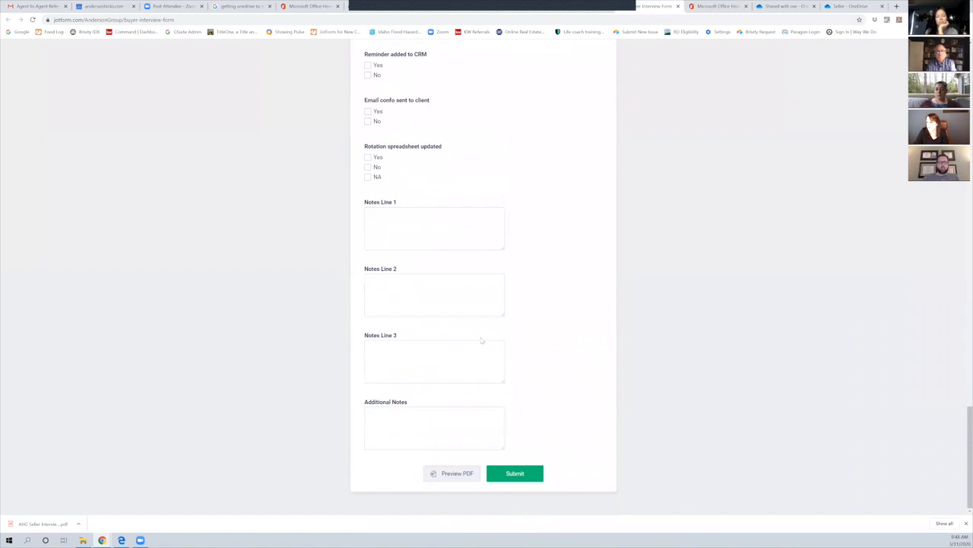
scroll(482, 329, "up", 12)
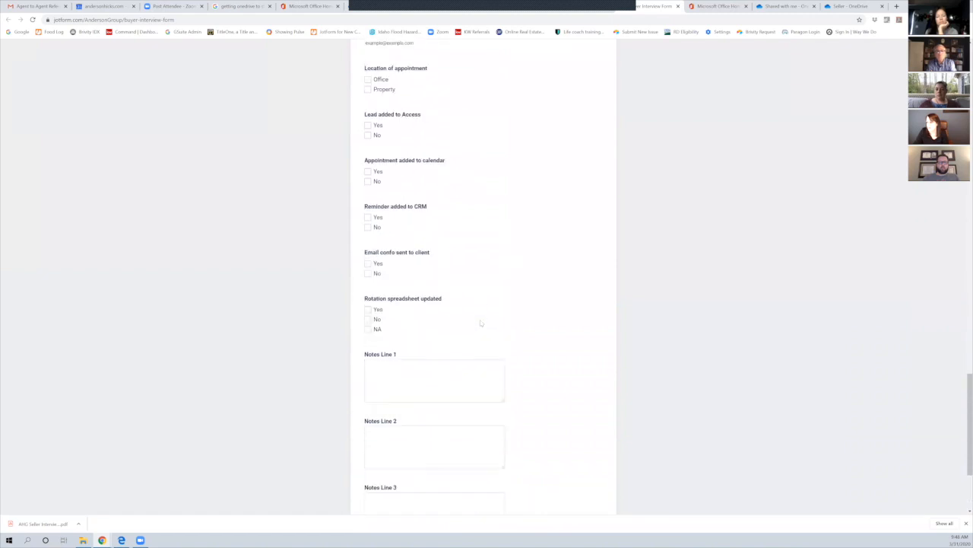
scroll(477, 303, "up", 6)
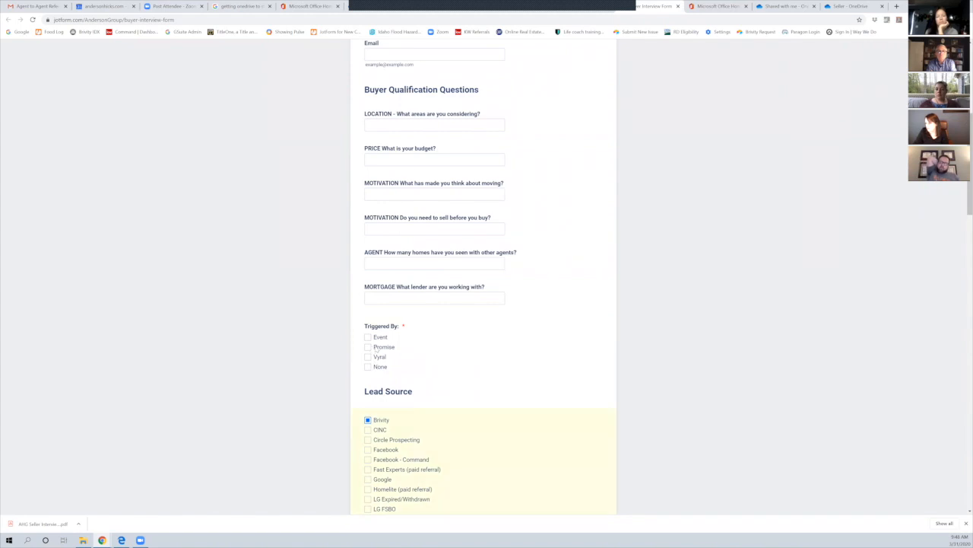
left_click(375, 351)
scroll(434, 337, "up", 3)
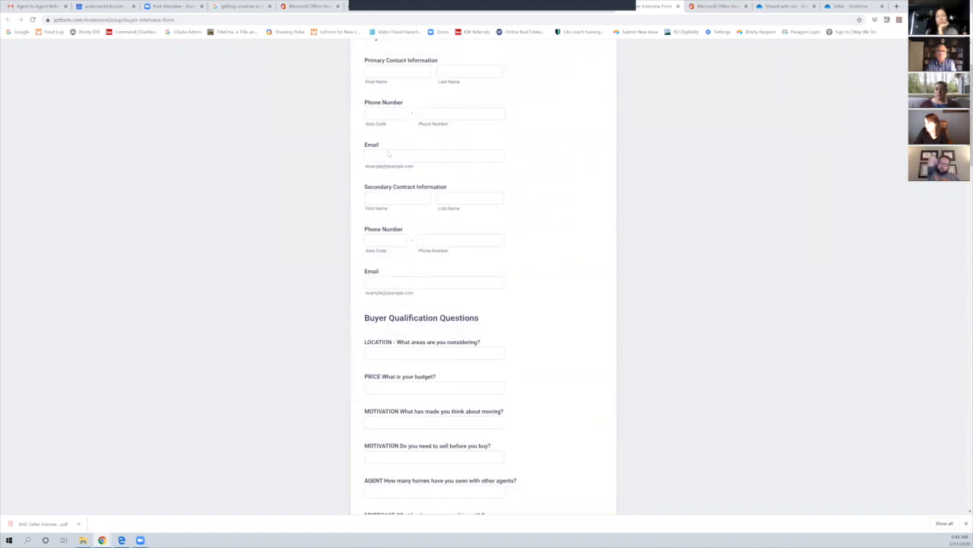
scroll(388, 153, "up", 1)
left_click(384, 161)
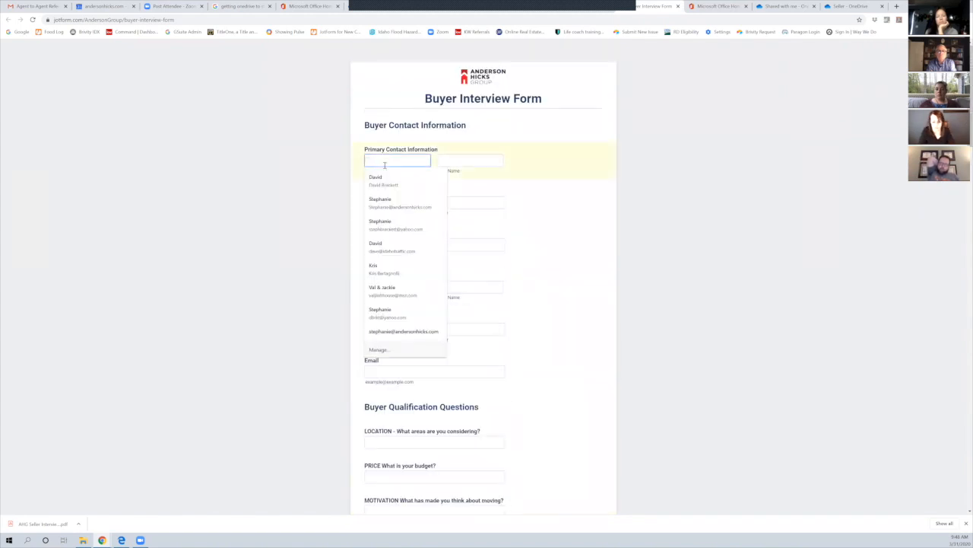
Enter a sample first and last name and the area code and phone number for the primary contact
type("Joe Smith")
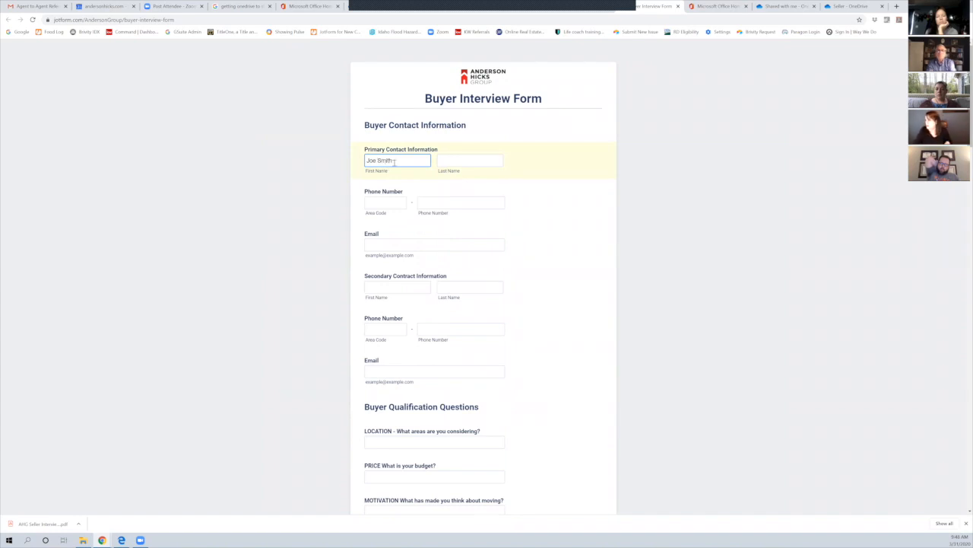
key("BackSpace")
key("BackSpace")
key("BackSpace")
key("BackSpace")
key("BackSpace")
key("Tab")
type("Sn")
type("ith")
key("Tab")
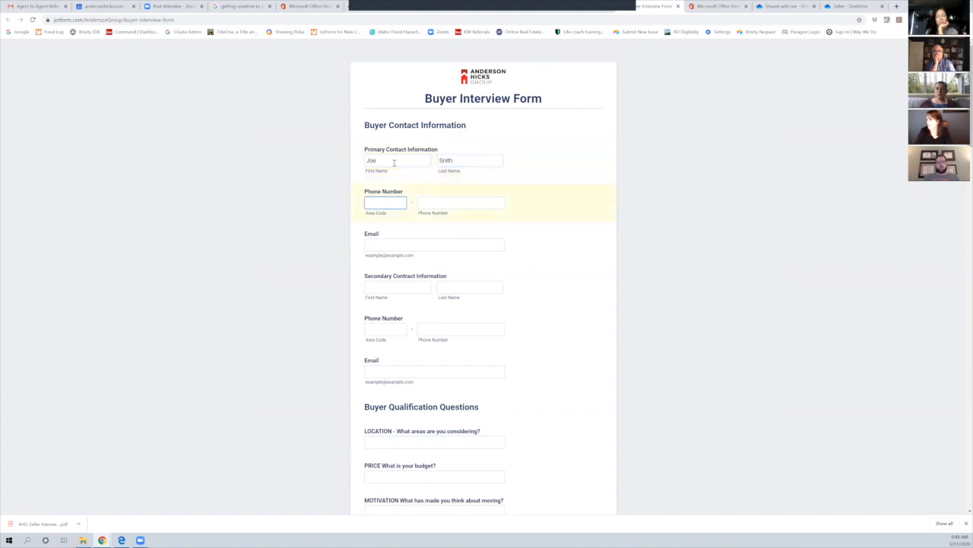
type("208")
key("Tab")
type("555")
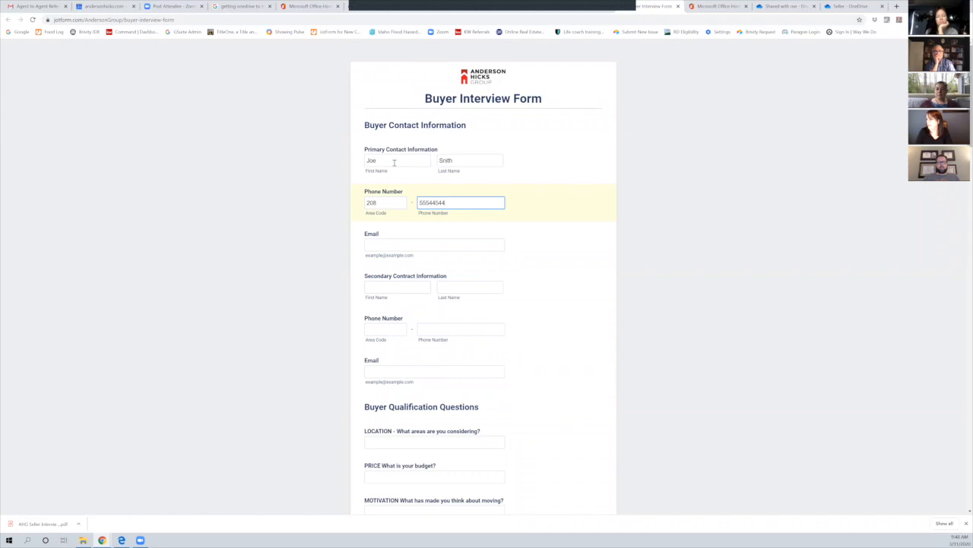
Fill in the primary contact's sample e-mail address and remove the stray space before the @
left_click(370, 244)
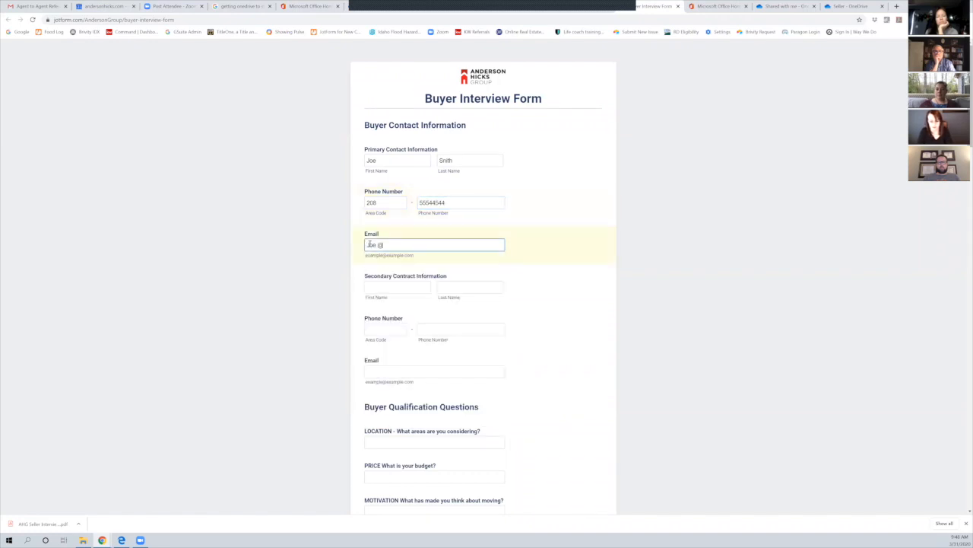
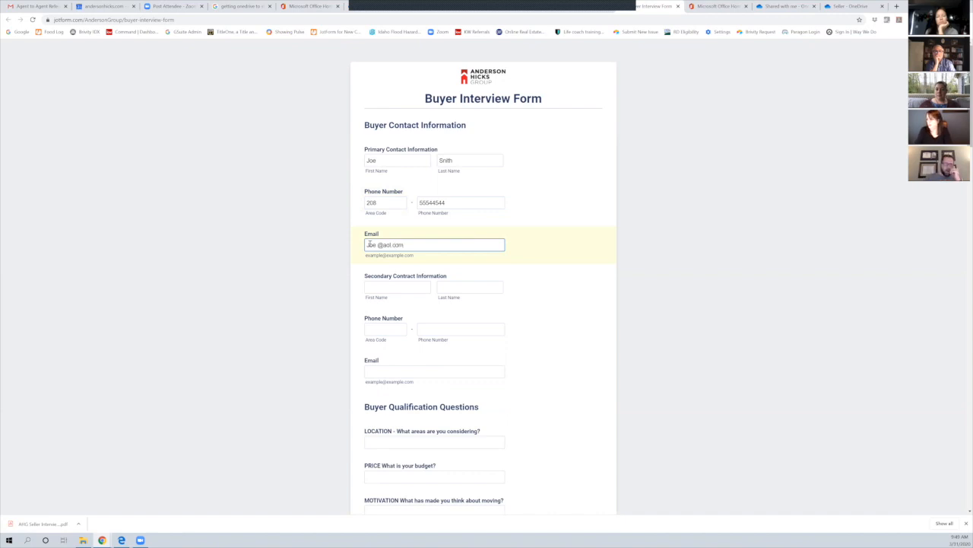
left_click(378, 244)
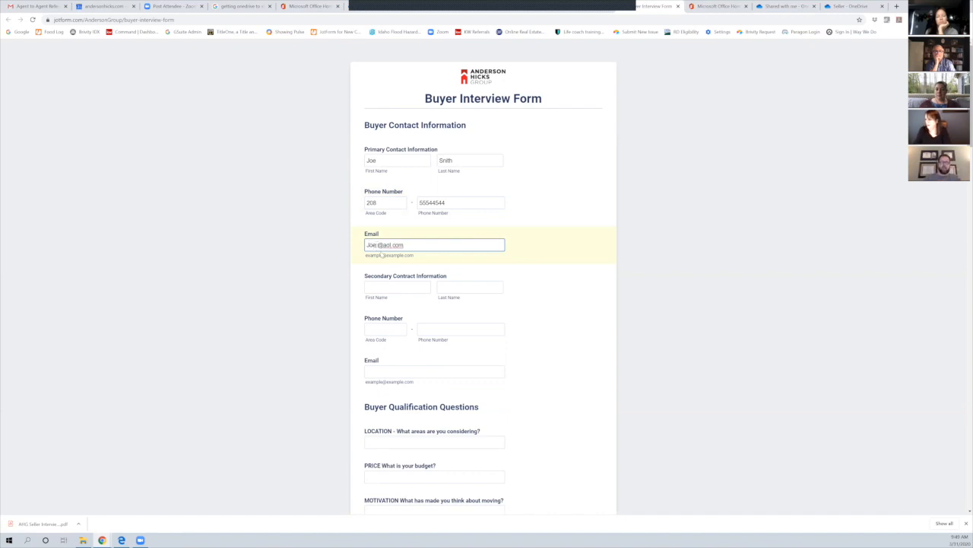
key("BackSpace")
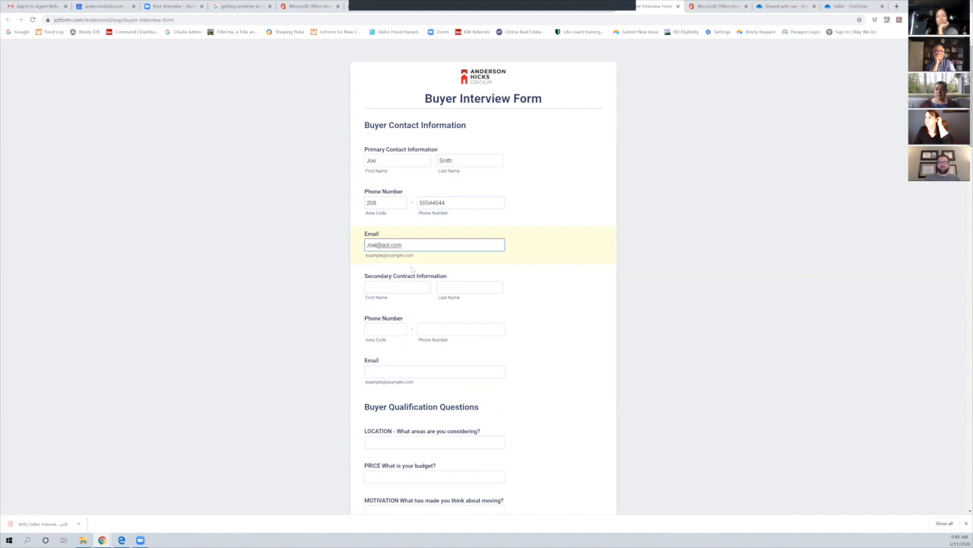
scroll(502, 182, "down", 20)
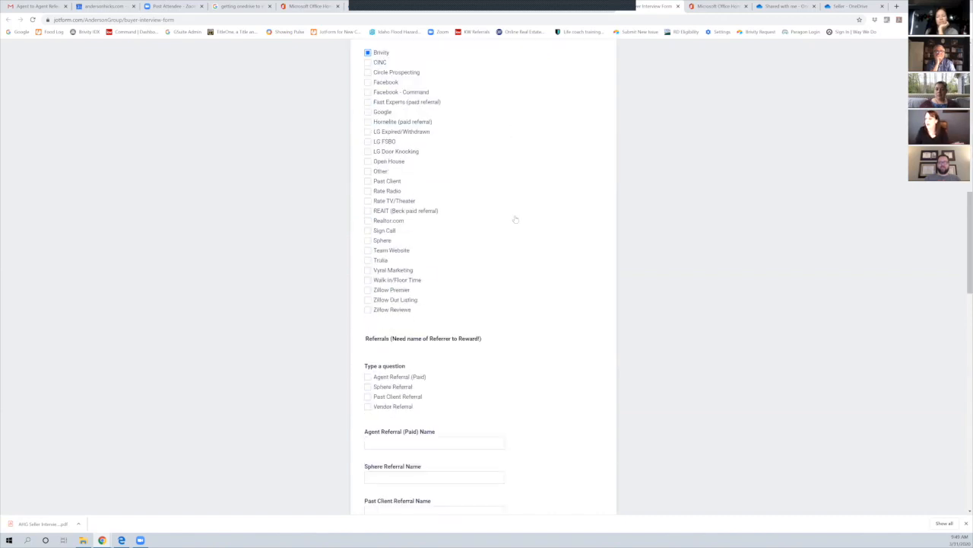
scroll(528, 440, "down", 1)
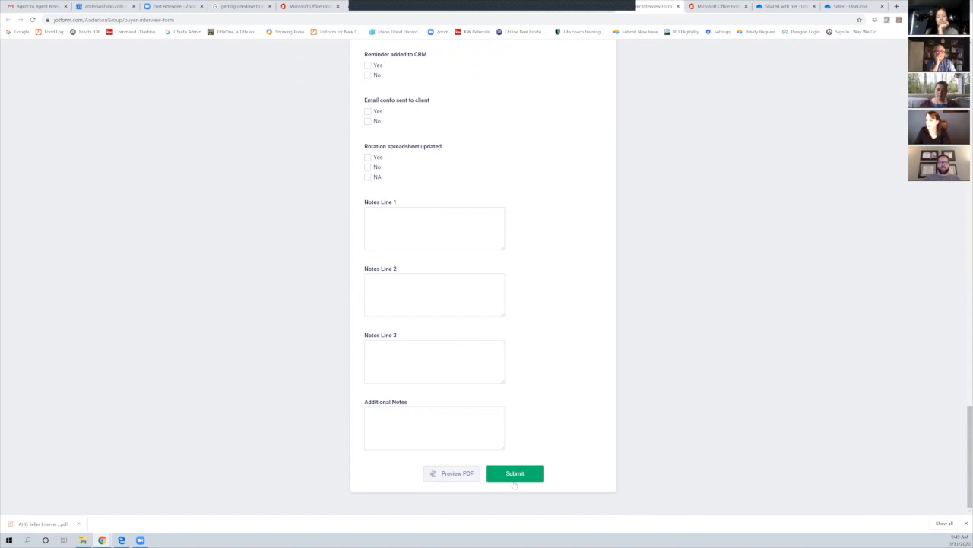
Generate the filled form's PDF preview and scroll through both pages
left_click(458, 474)
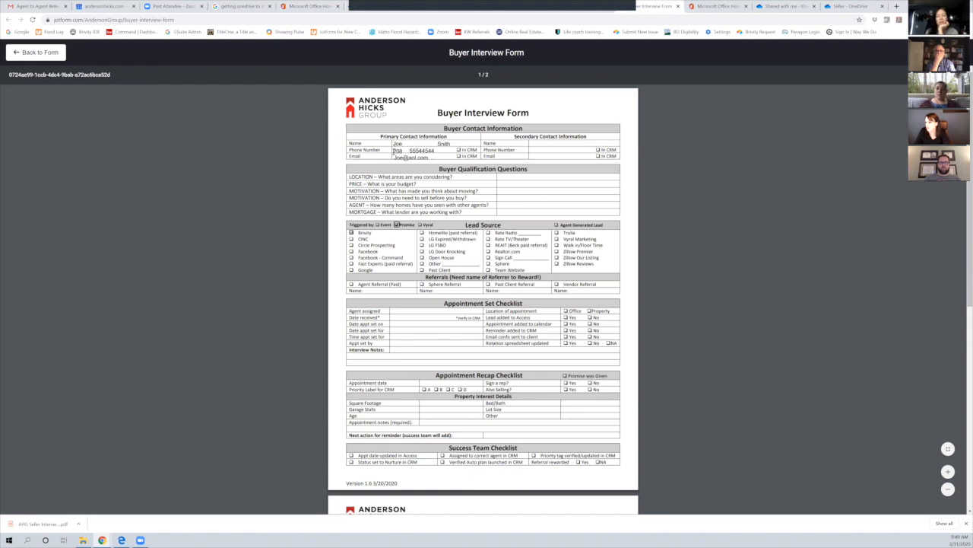
scroll(466, 251, "down", 2)
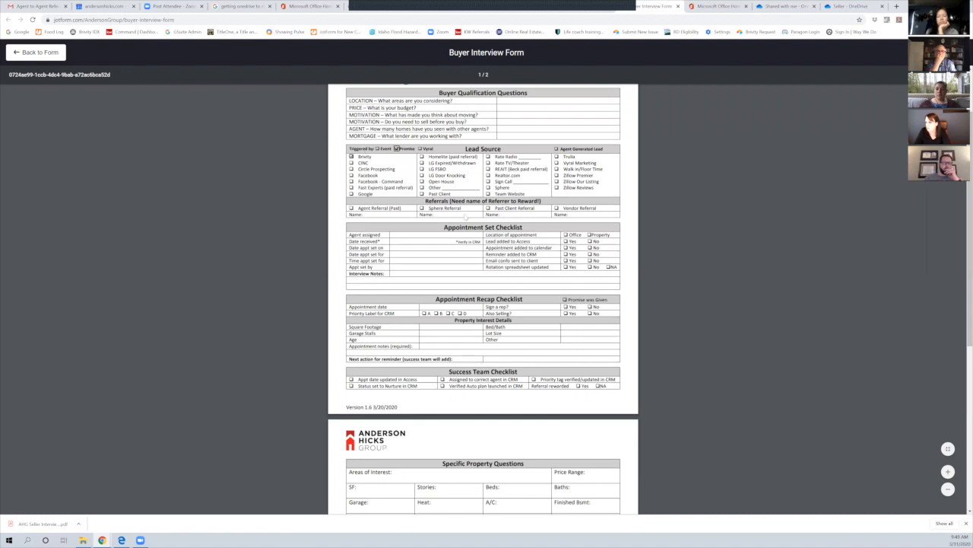
scroll(549, 294, "down", 4)
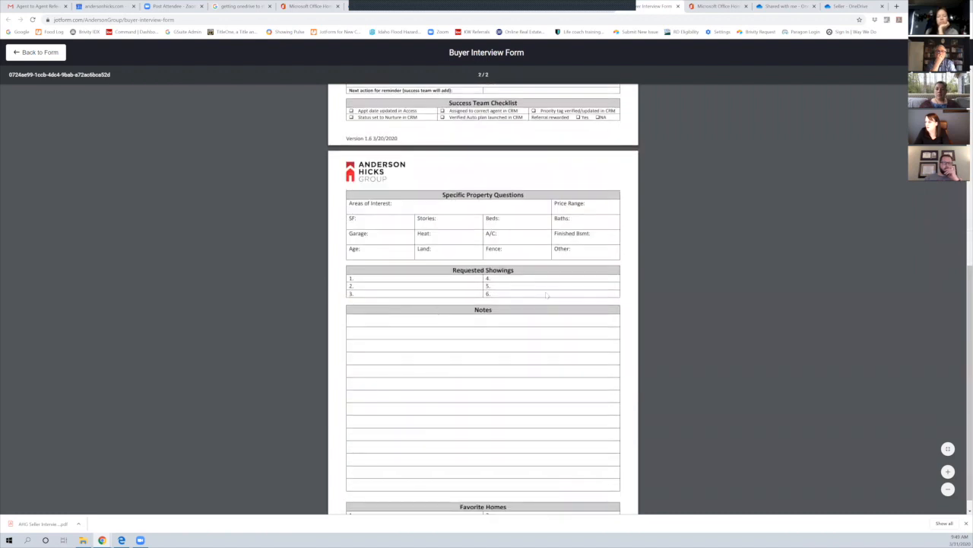
scroll(548, 293, "up", 5)
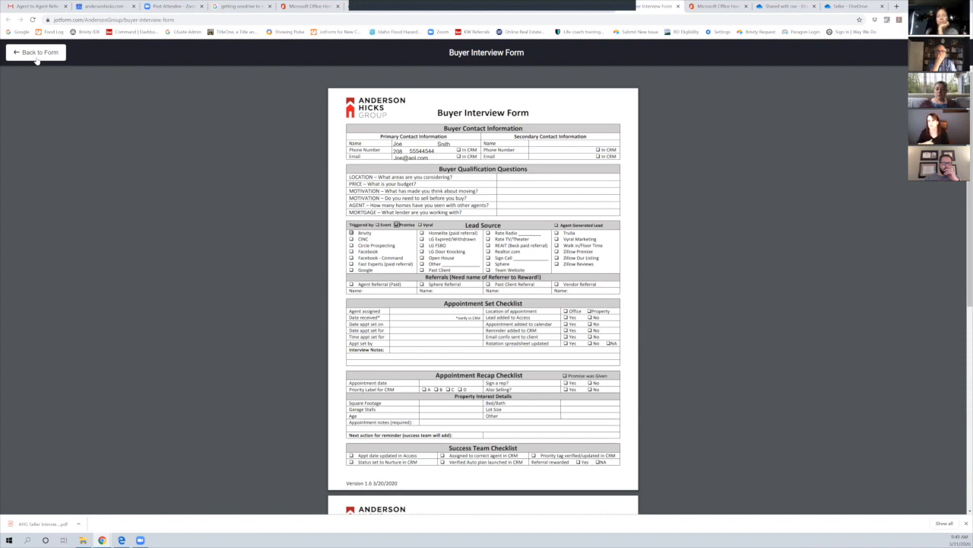
Go back from the PDF preview to the form, then to the My Forms list
left_click(37, 53)
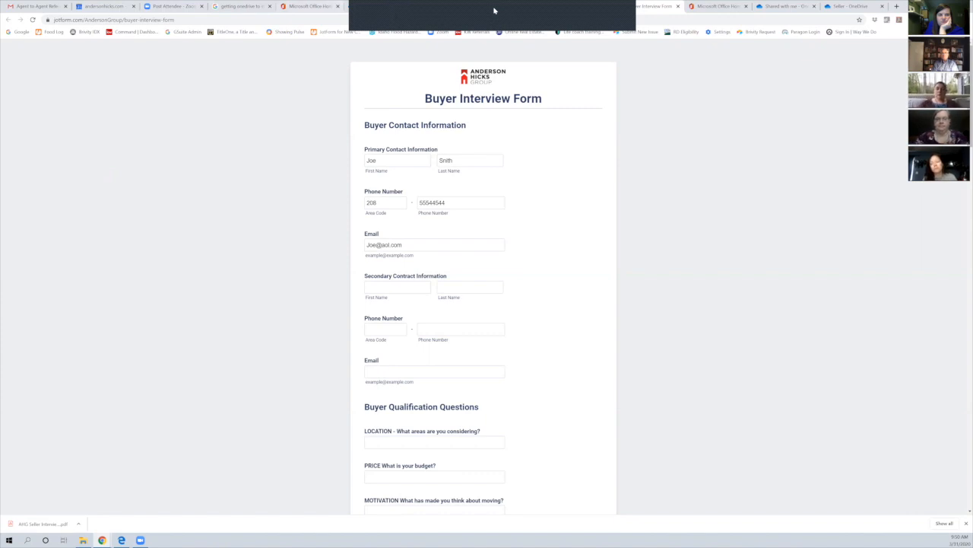
left_click(595, 6)
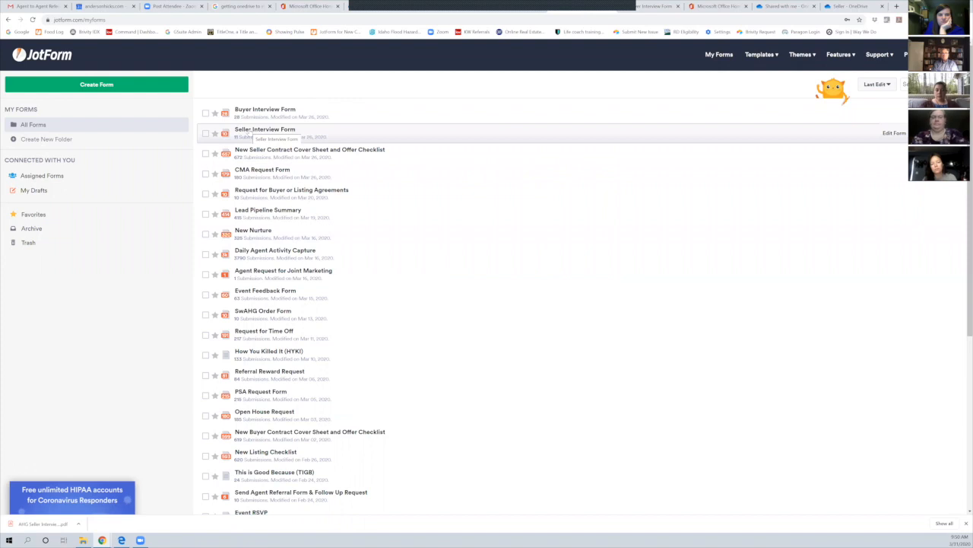
View the live Seller Interview Form in a new tab, close it, then open the form for editing
left_click(916, 133)
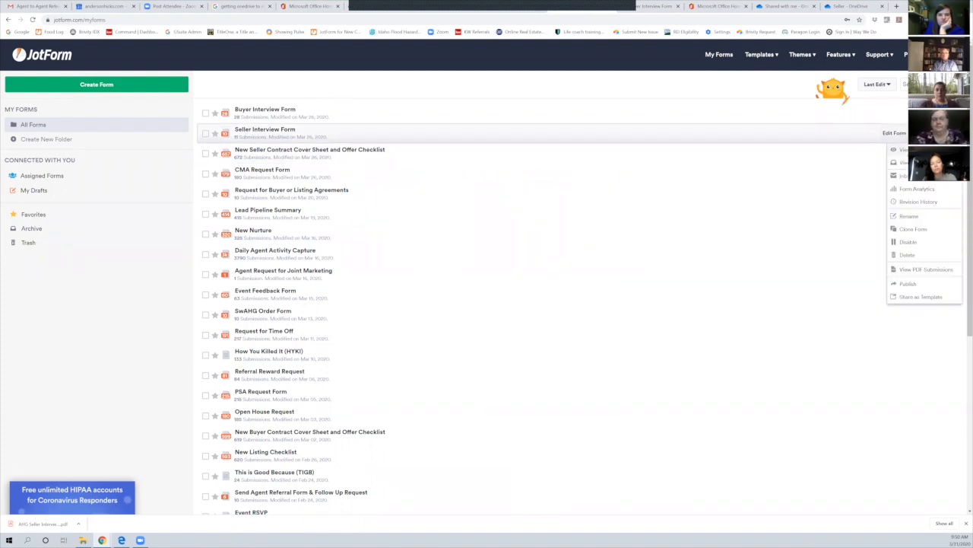
left_click(905, 150)
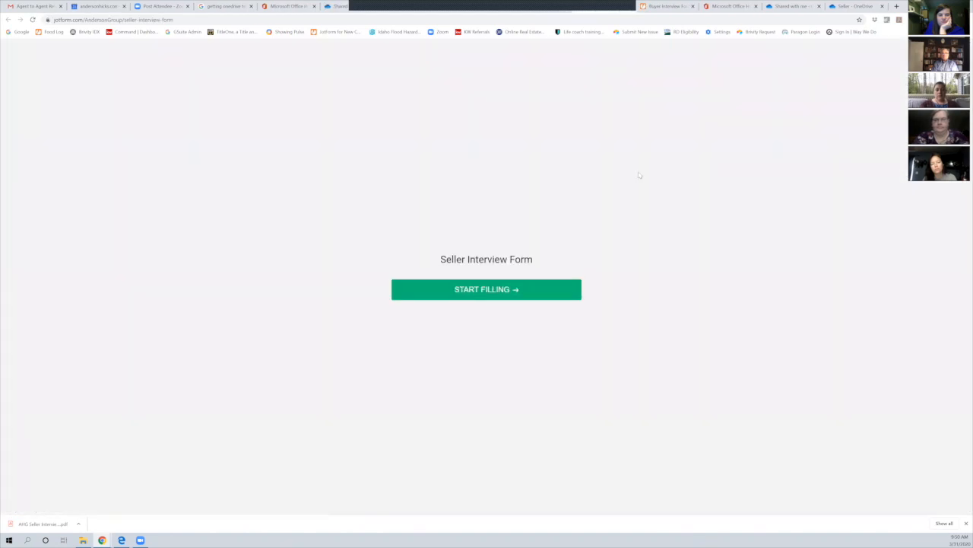
left_click(631, 7)
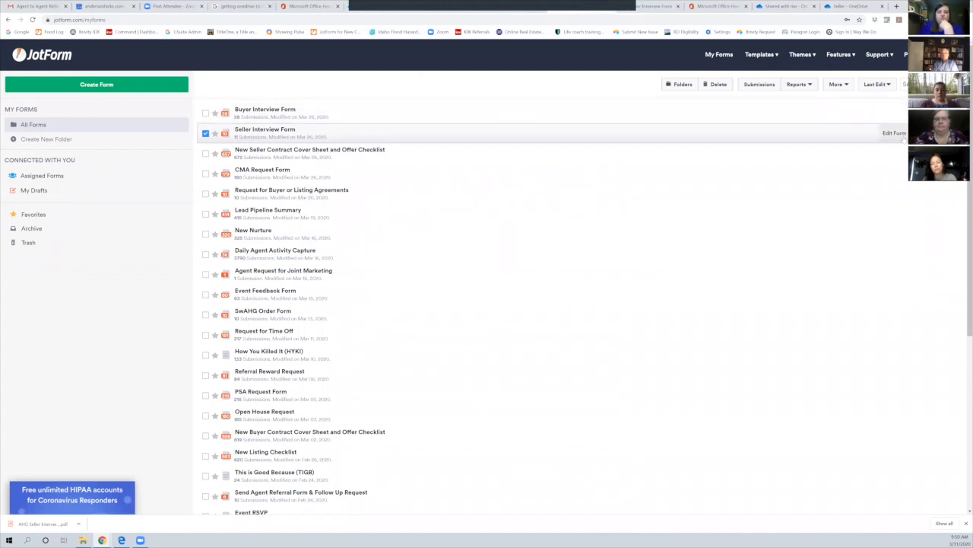
left_click(895, 133)
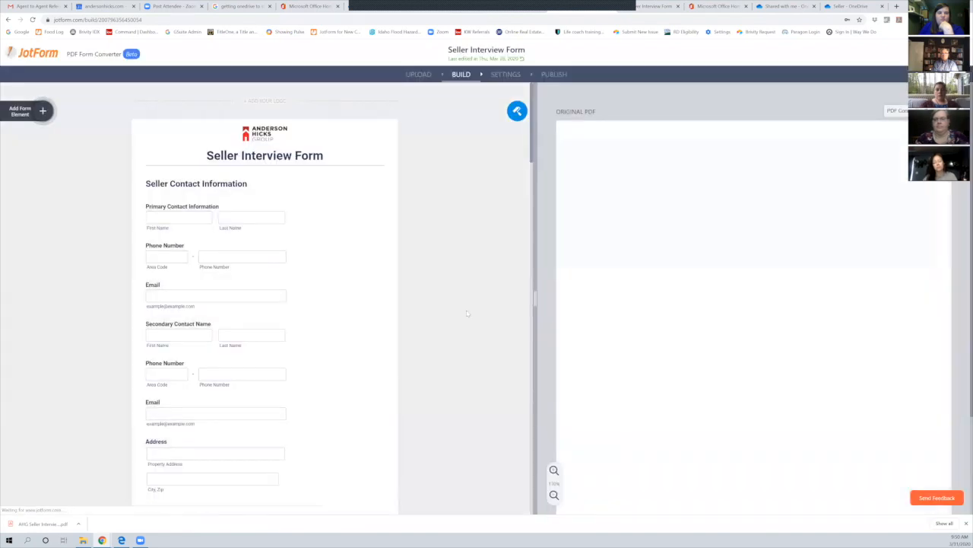
Scroll the builder down to Notes Lines 1–3, select Notes Line 1, and stop the Zoom share
scroll(480, 312, "down", 3)
scroll(655, 351, "down", 2)
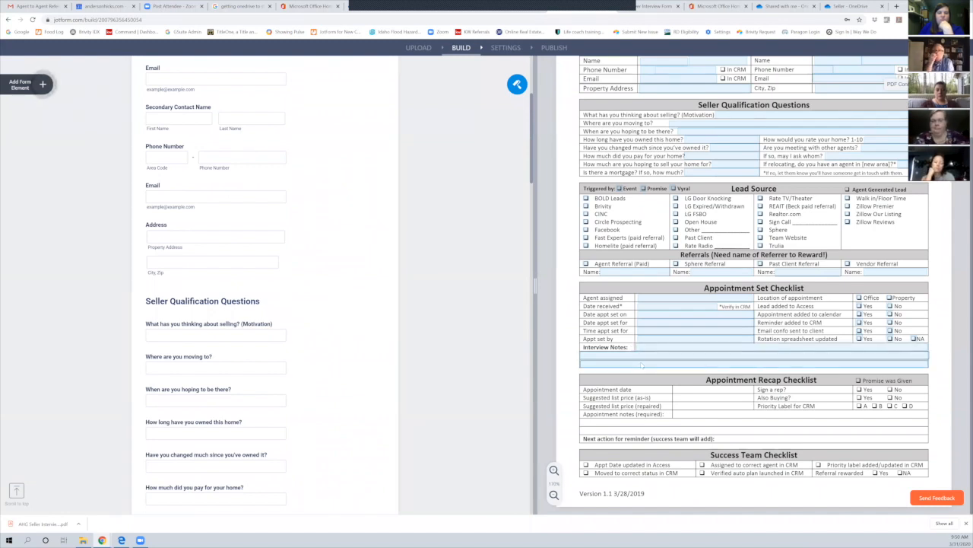
scroll(301, 269, "down", 10)
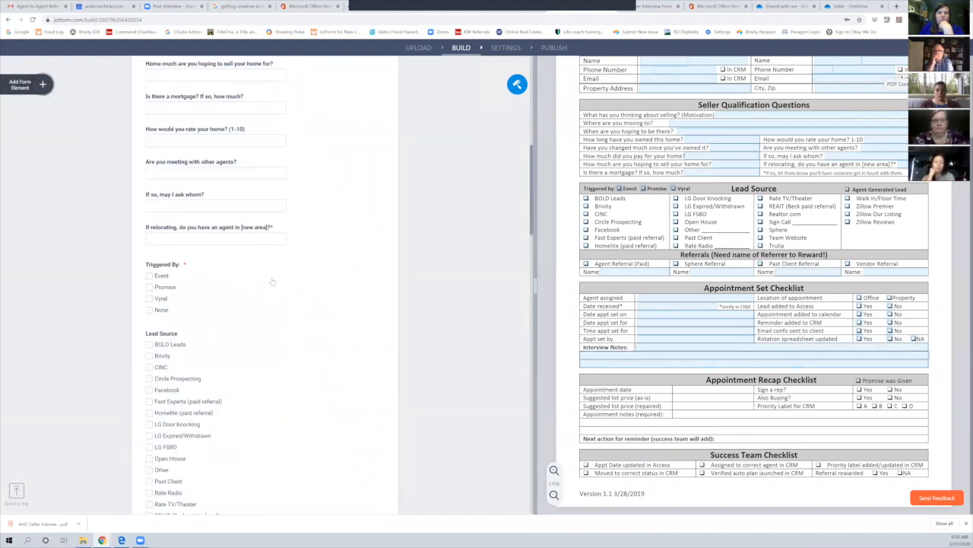
scroll(274, 279, "down", 10)
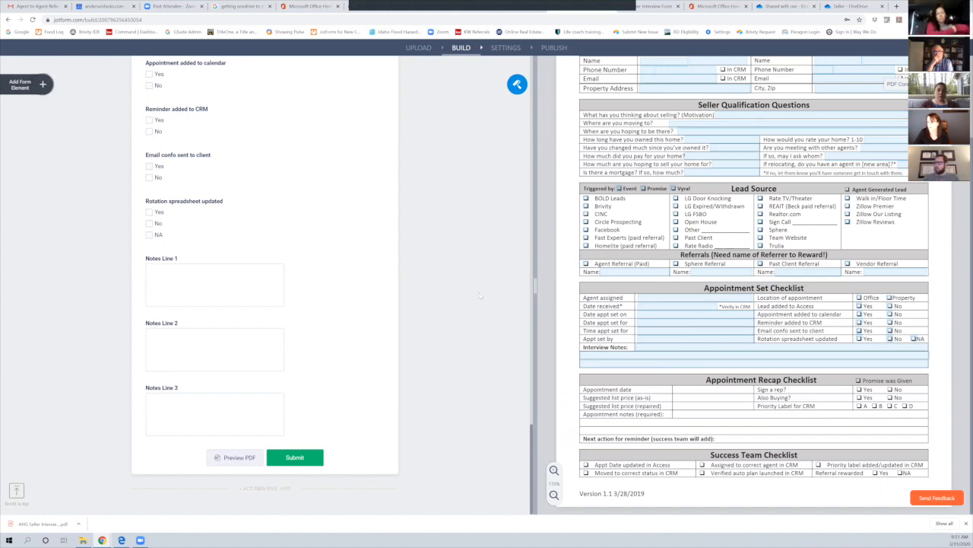
left_click(239, 283)
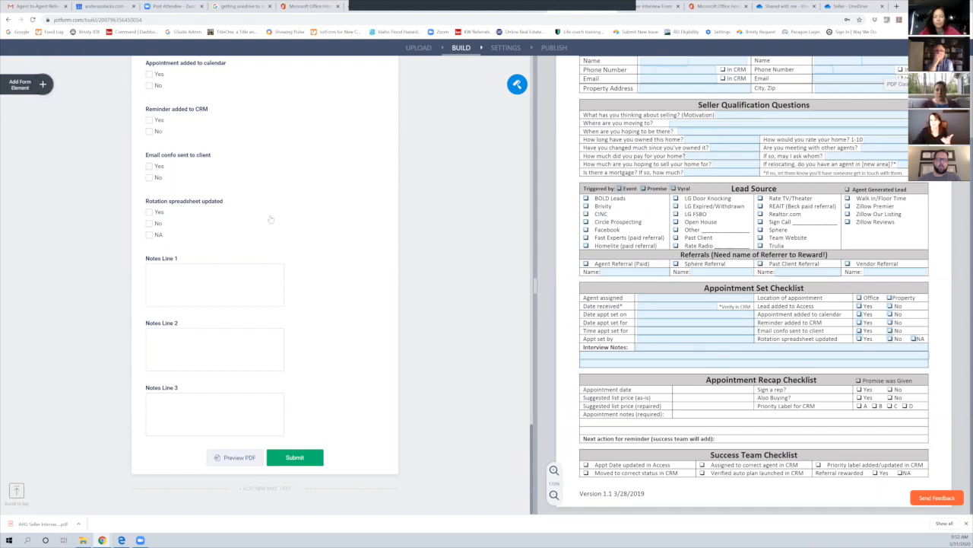
left_click(520, 4)
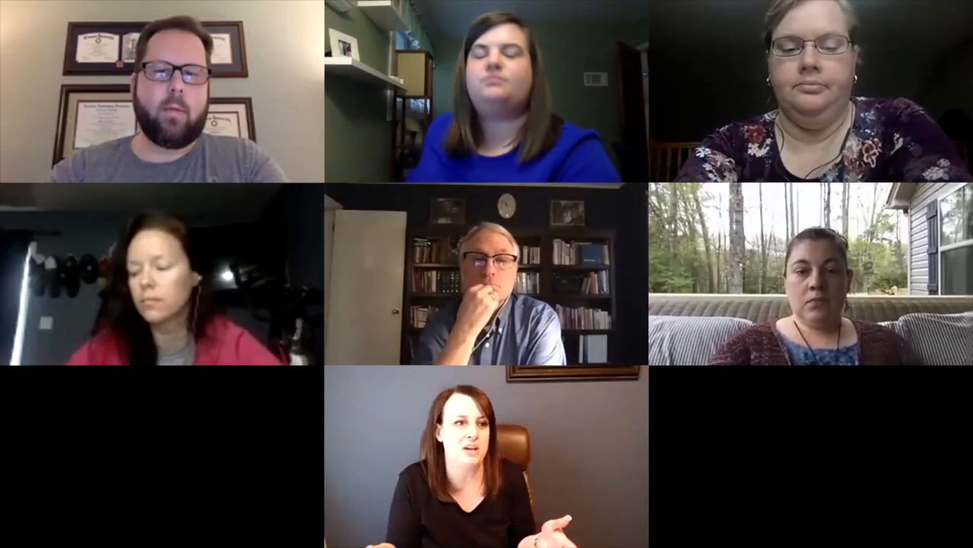